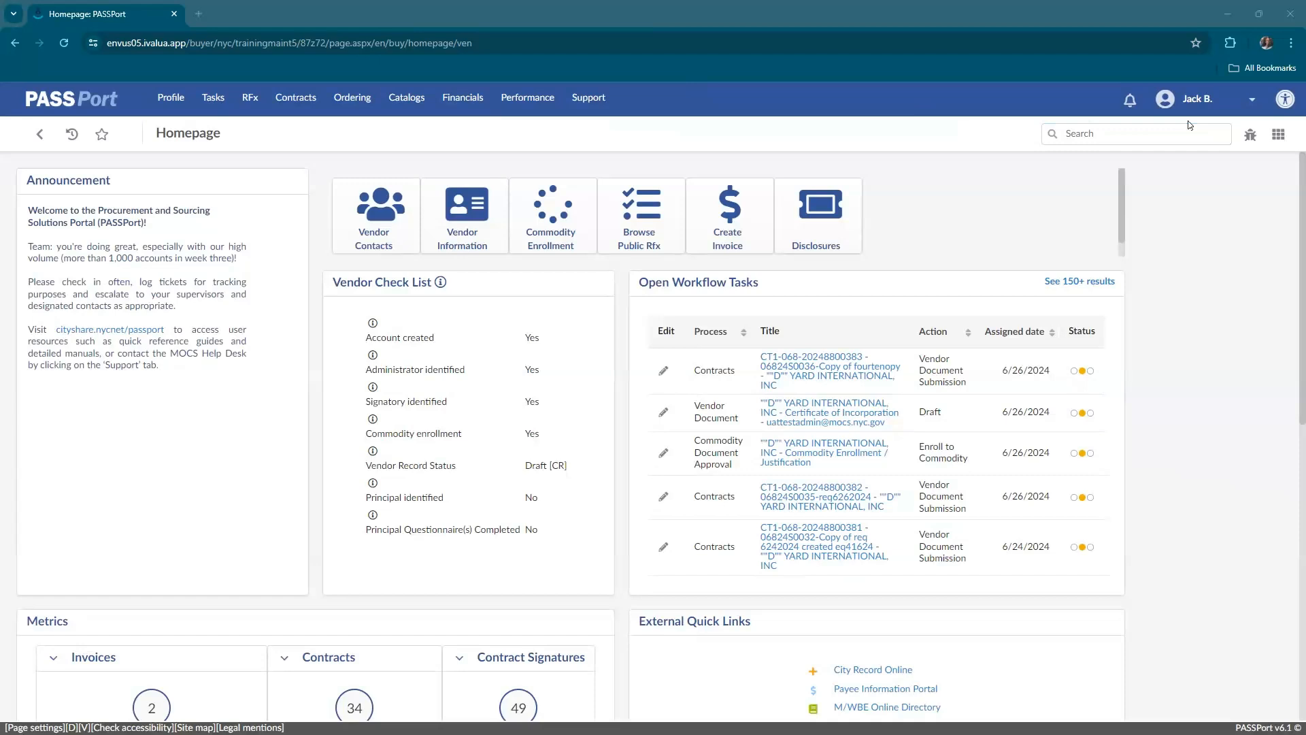
Open the list of contract budgets from the financials area.
left_click(1206, 127)
left_click(298, 102)
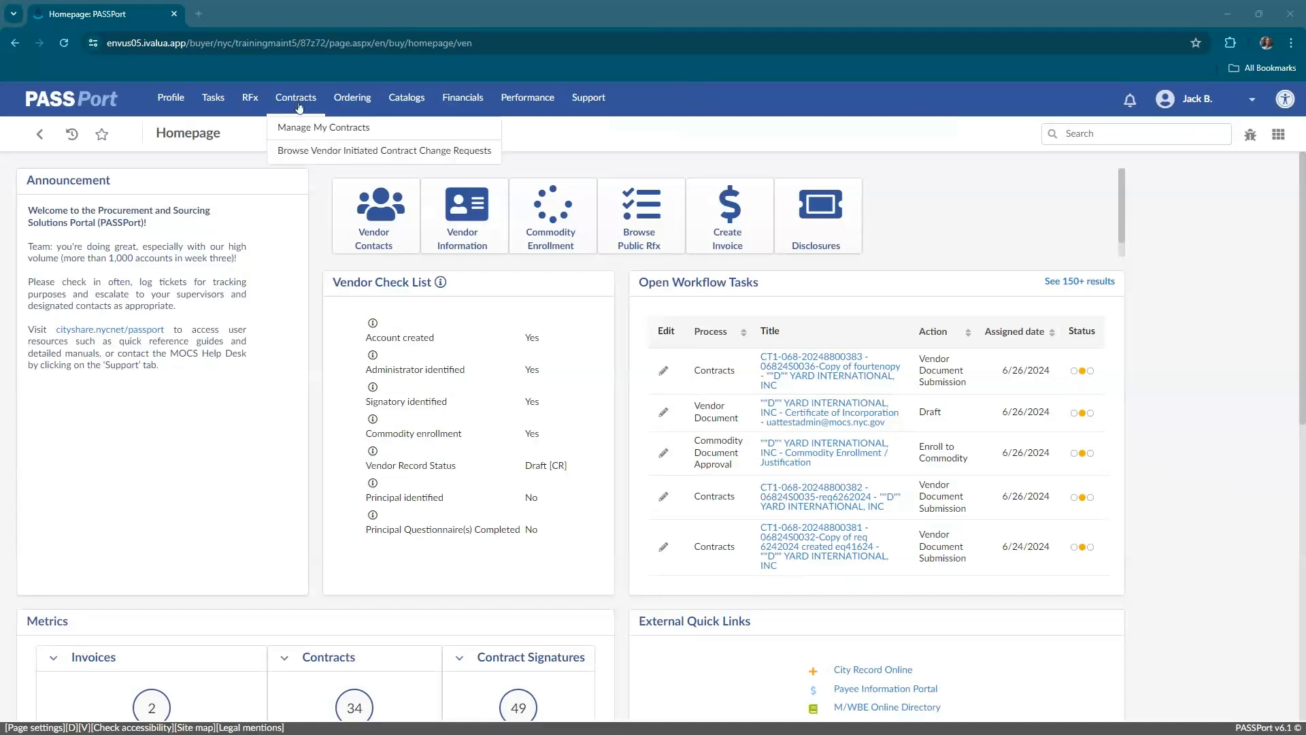
mouse_move(449, 102)
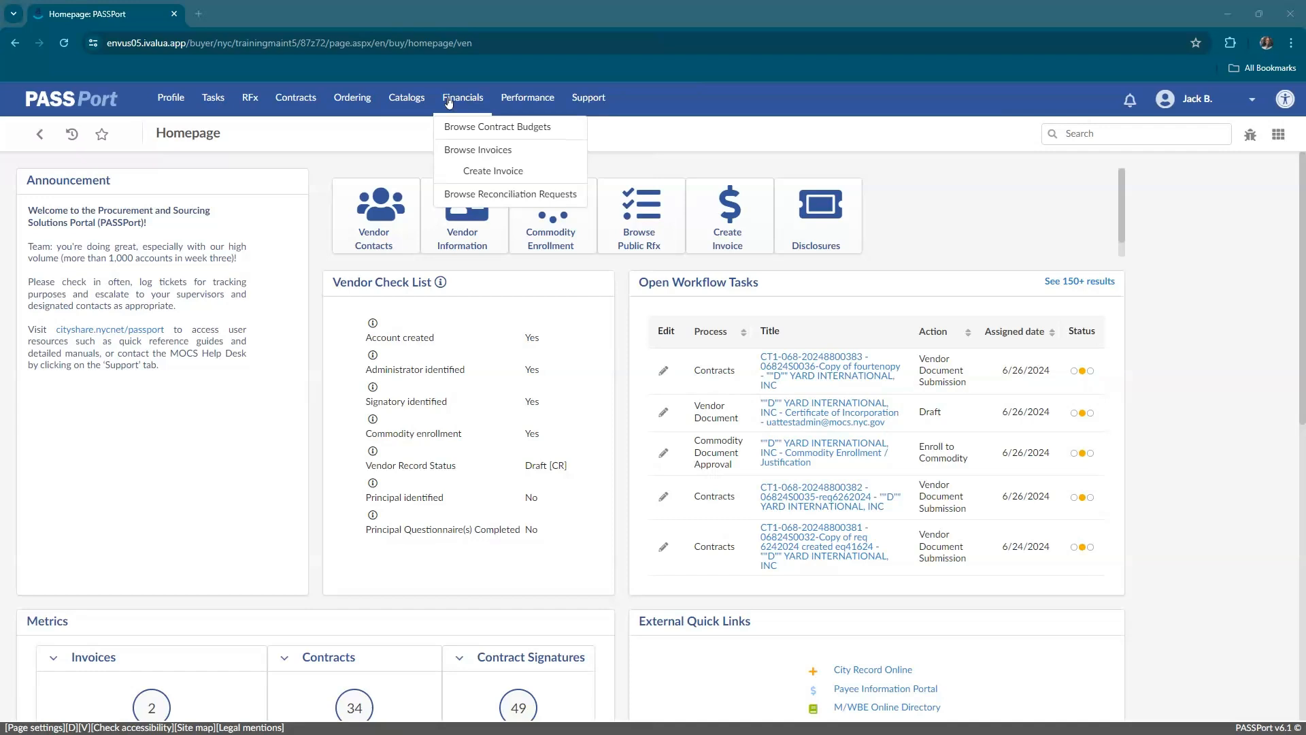
left_click(449, 102)
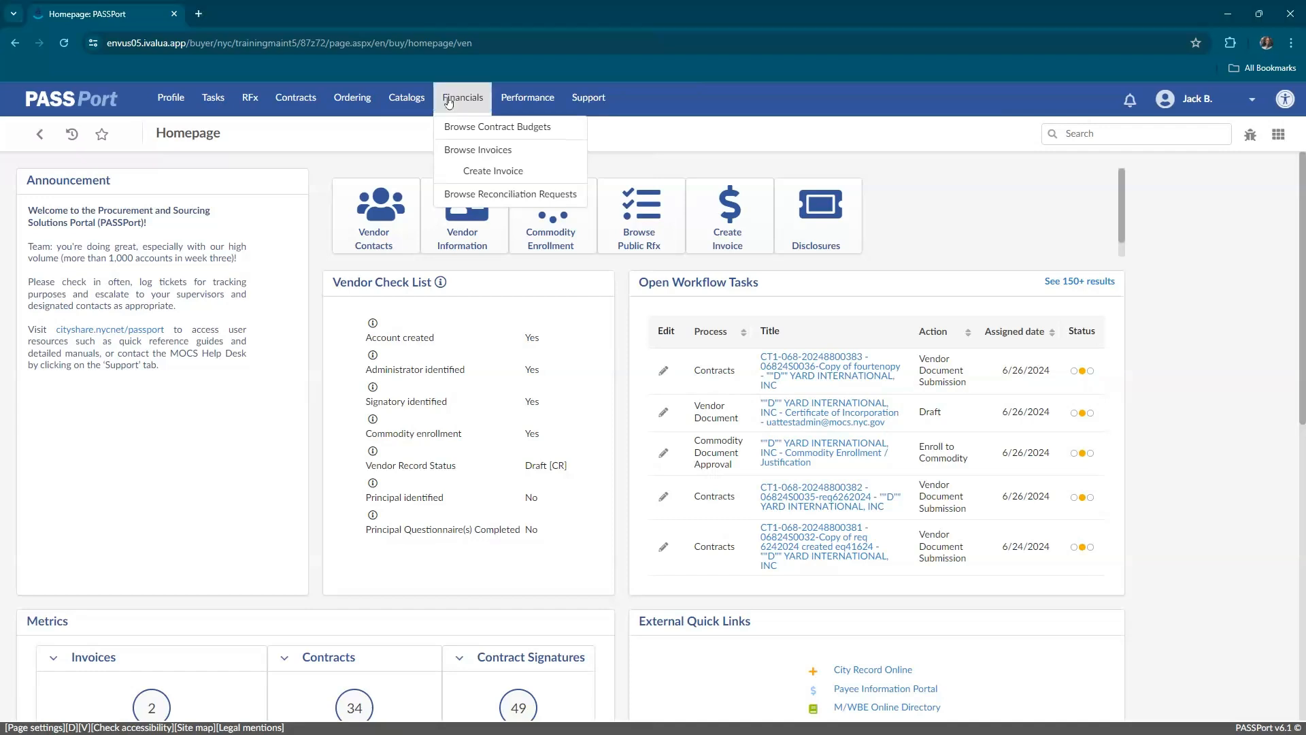
left_click(467, 129)
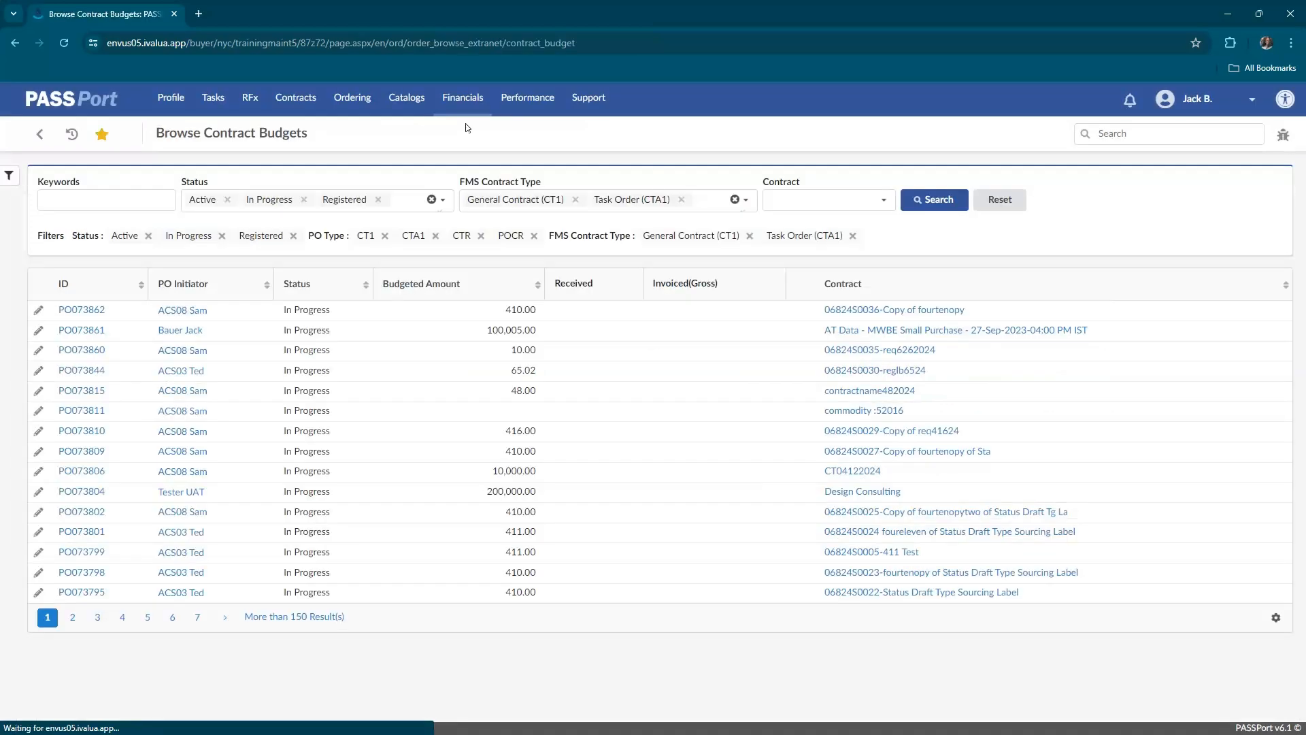
Search the contract budgets by the purchase order ID and open the TEST LIA - TC 298 purchase order for editing.
left_click(133, 205)
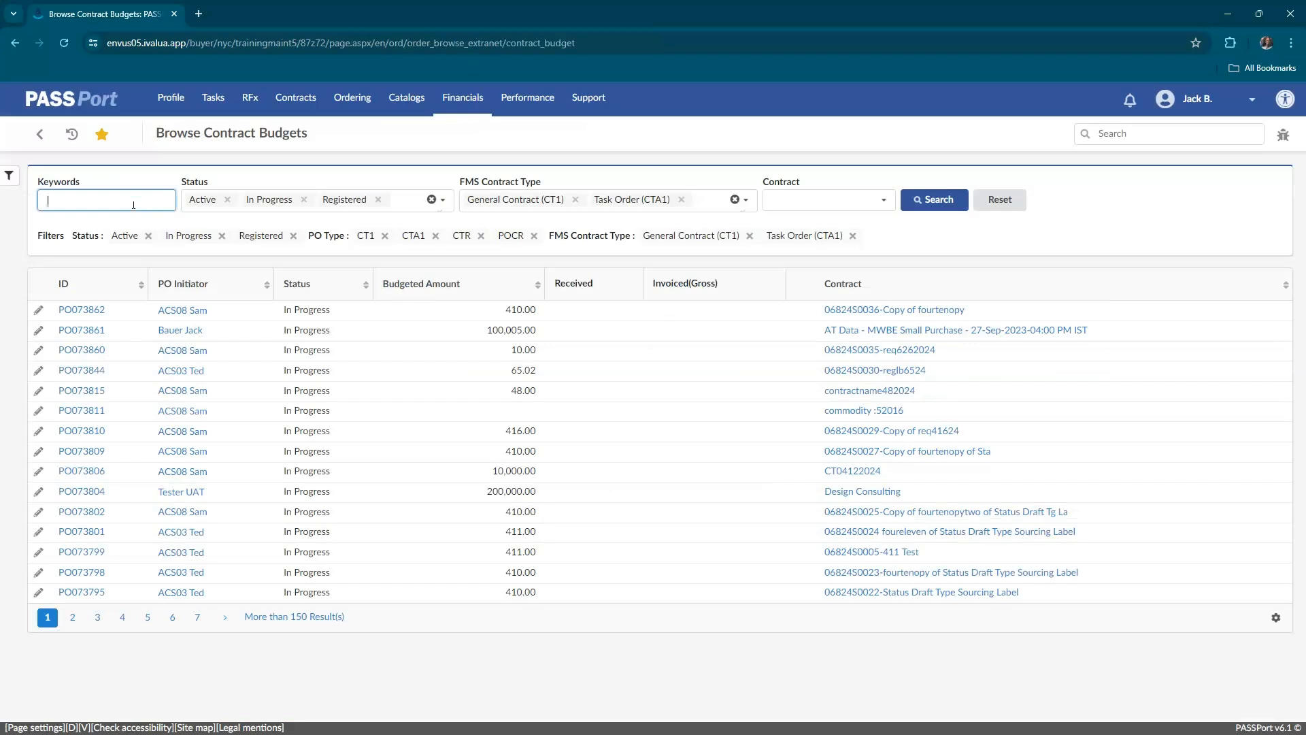
type("PO071716")
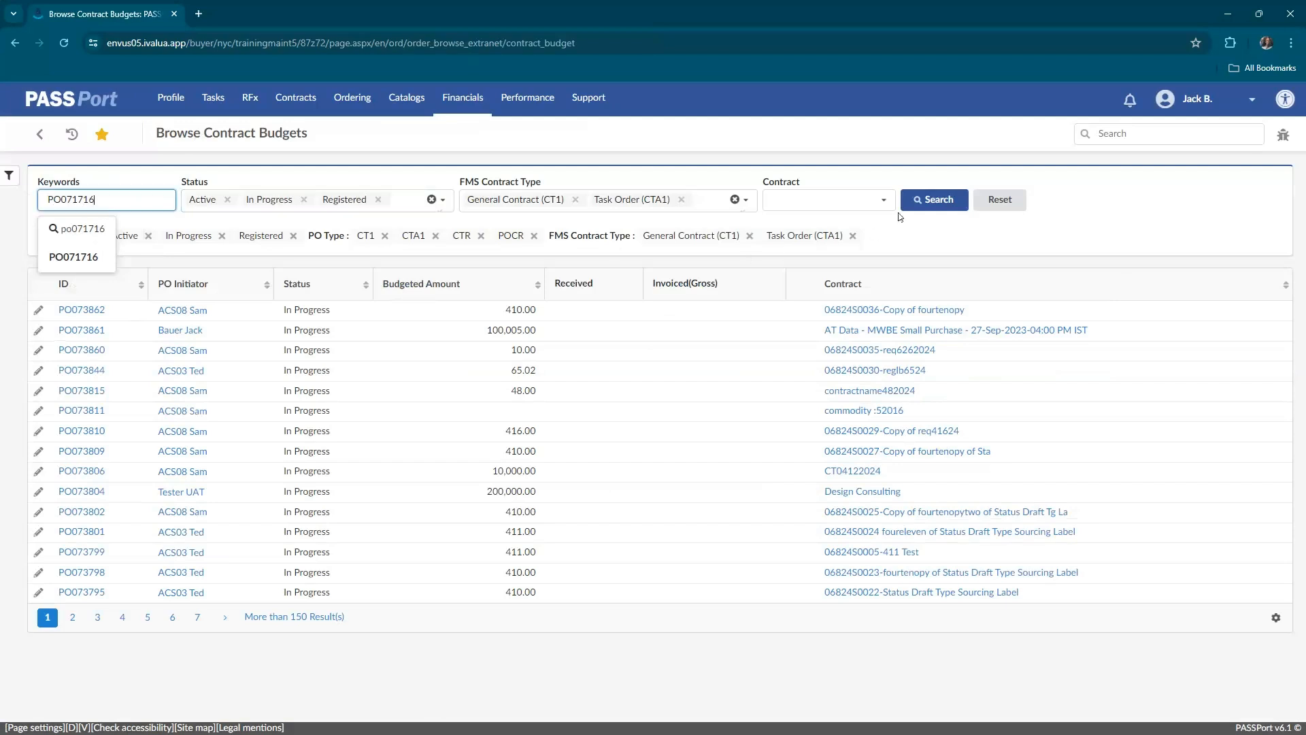
left_click(932, 205)
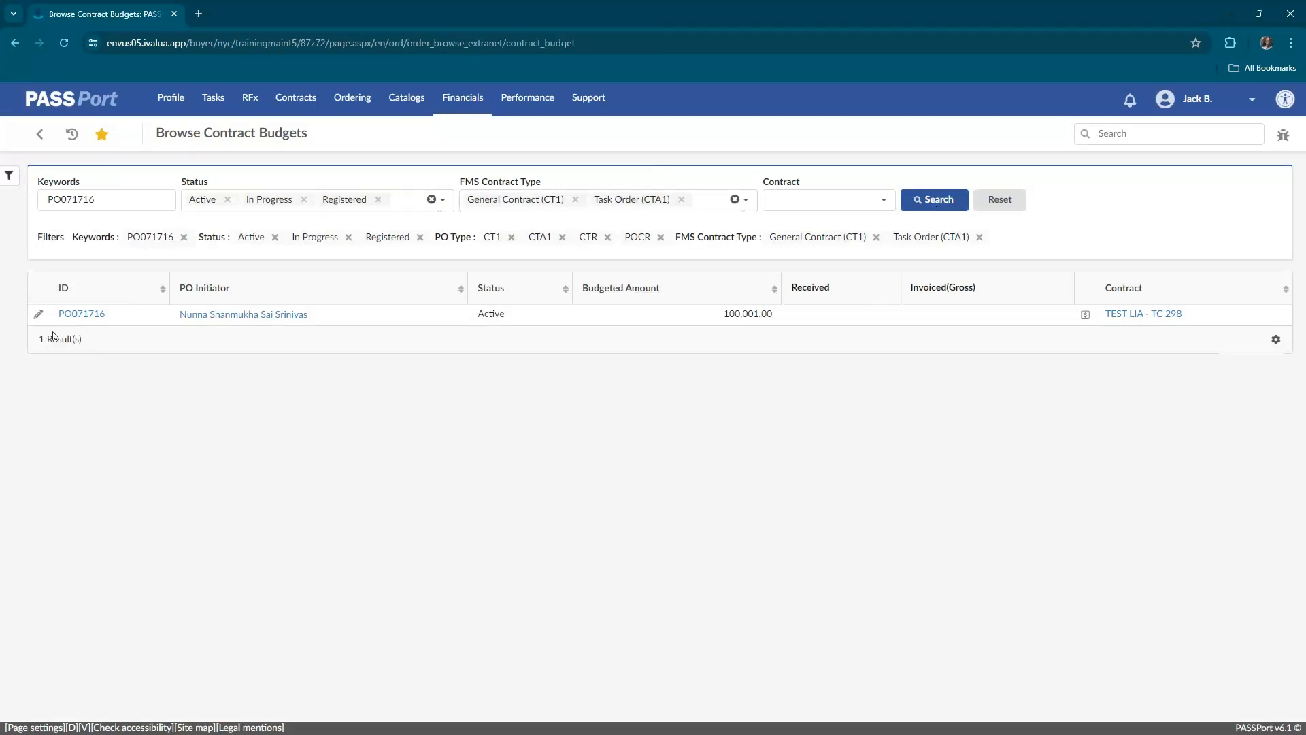
left_click(39, 315)
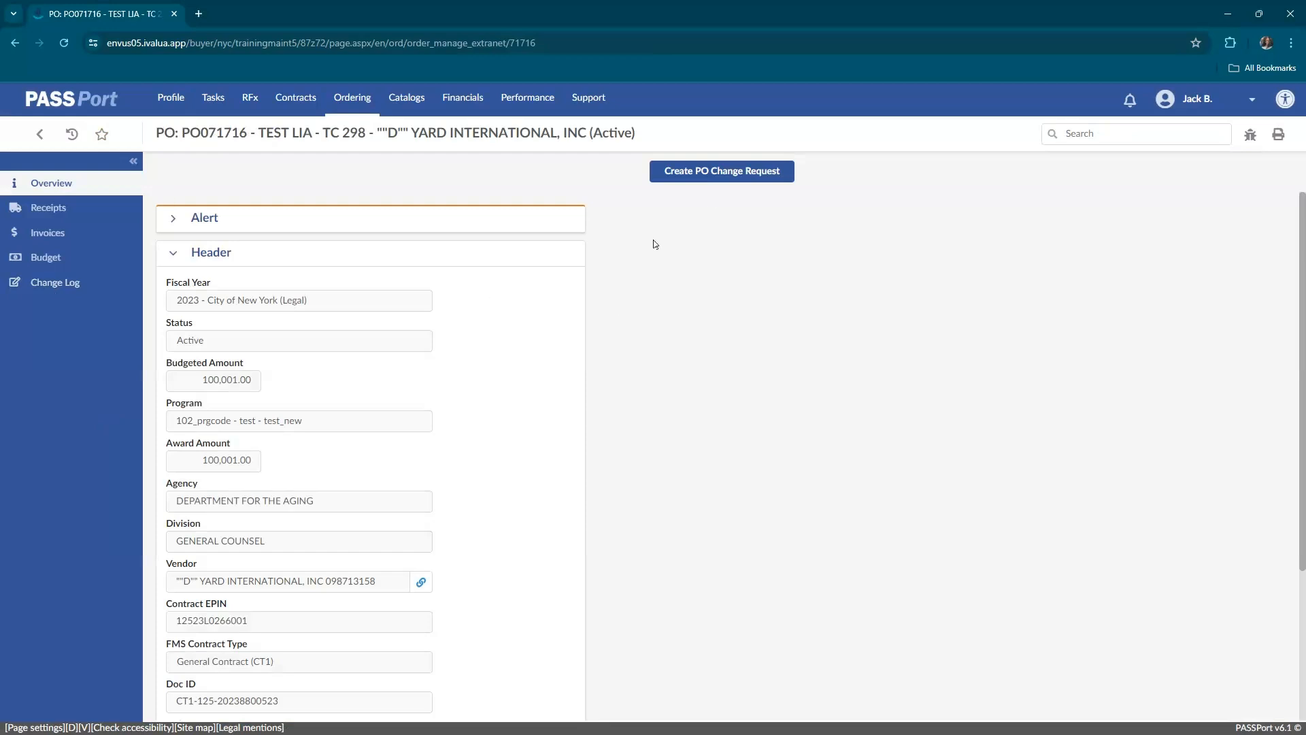
Create a PO change request of type Budget Change Only with the reason "Creating a budget" and submit it.
left_click(717, 184)
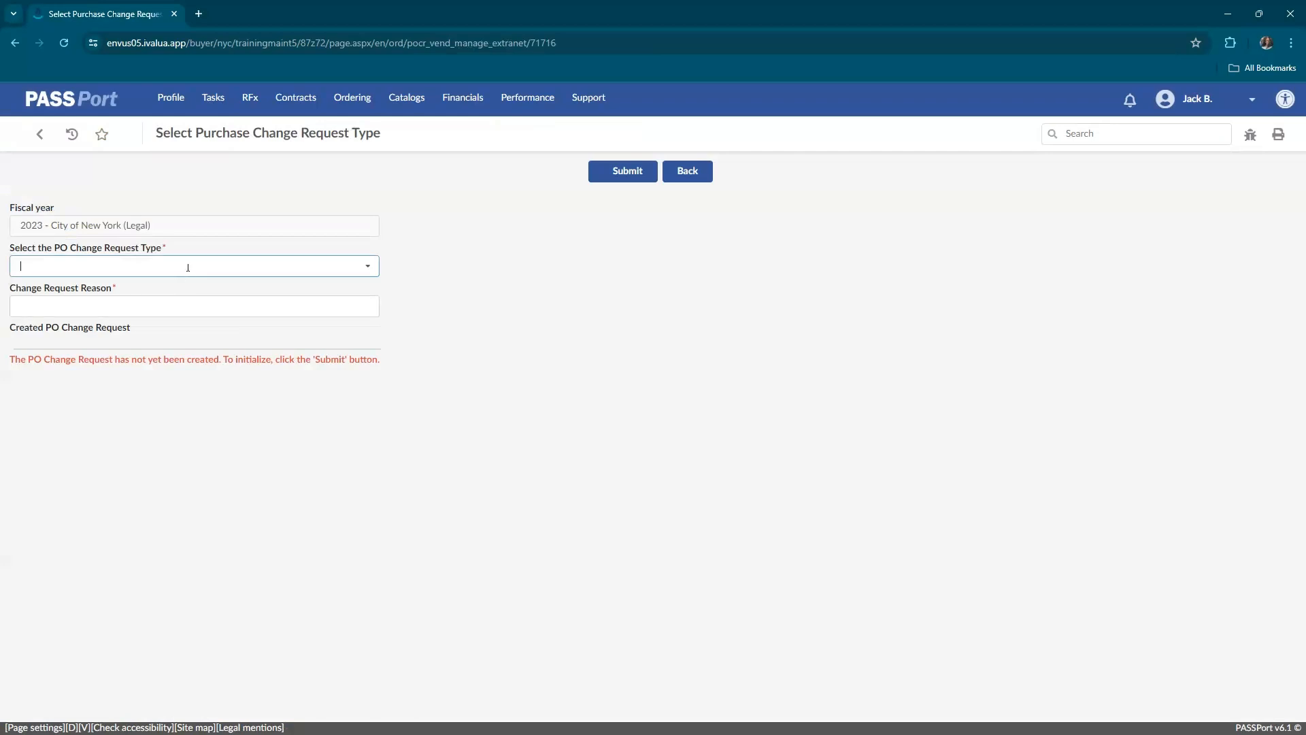
left_click(187, 267)
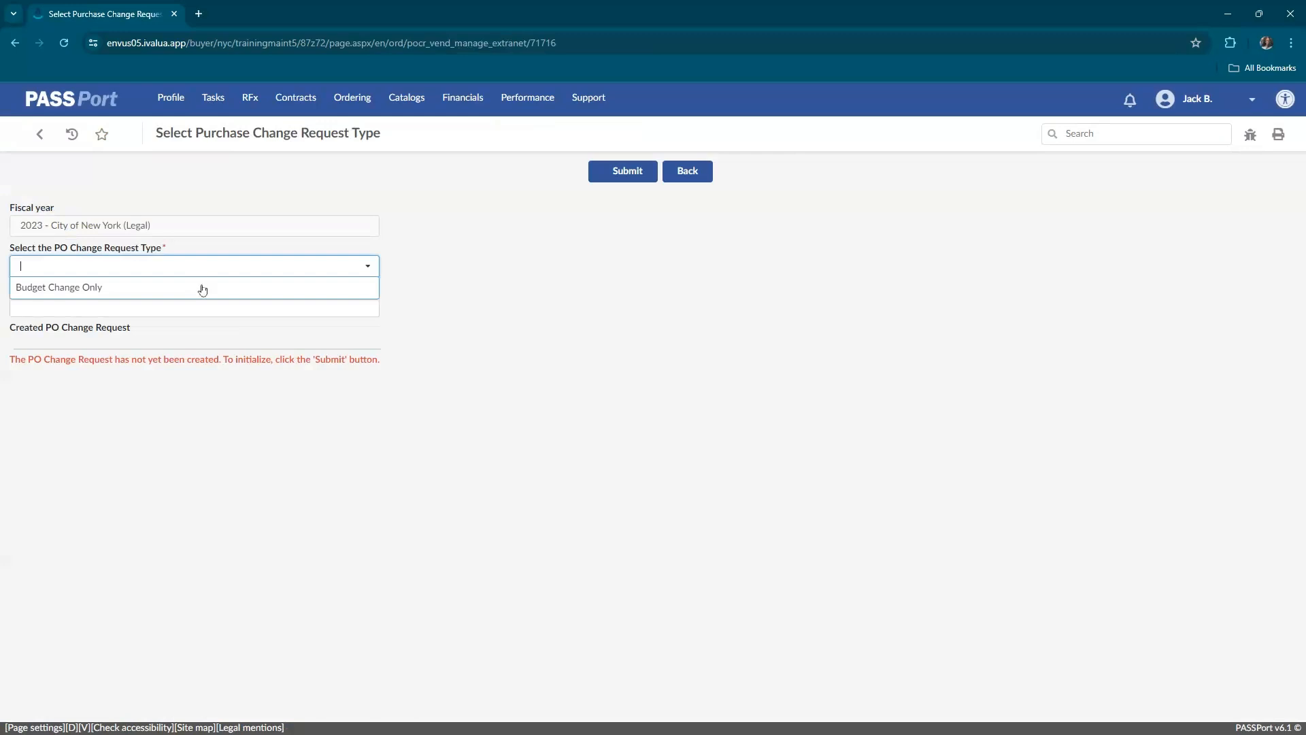
left_click(201, 288)
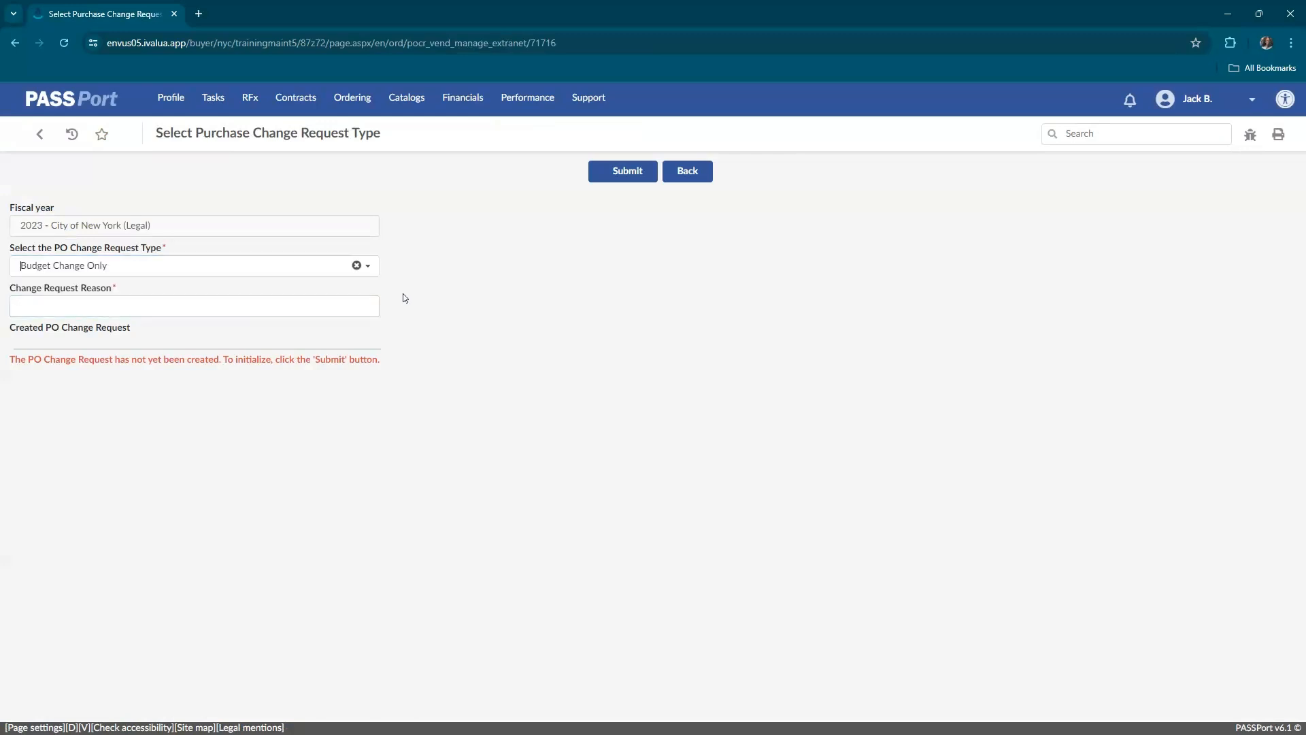
left_click(356, 305)
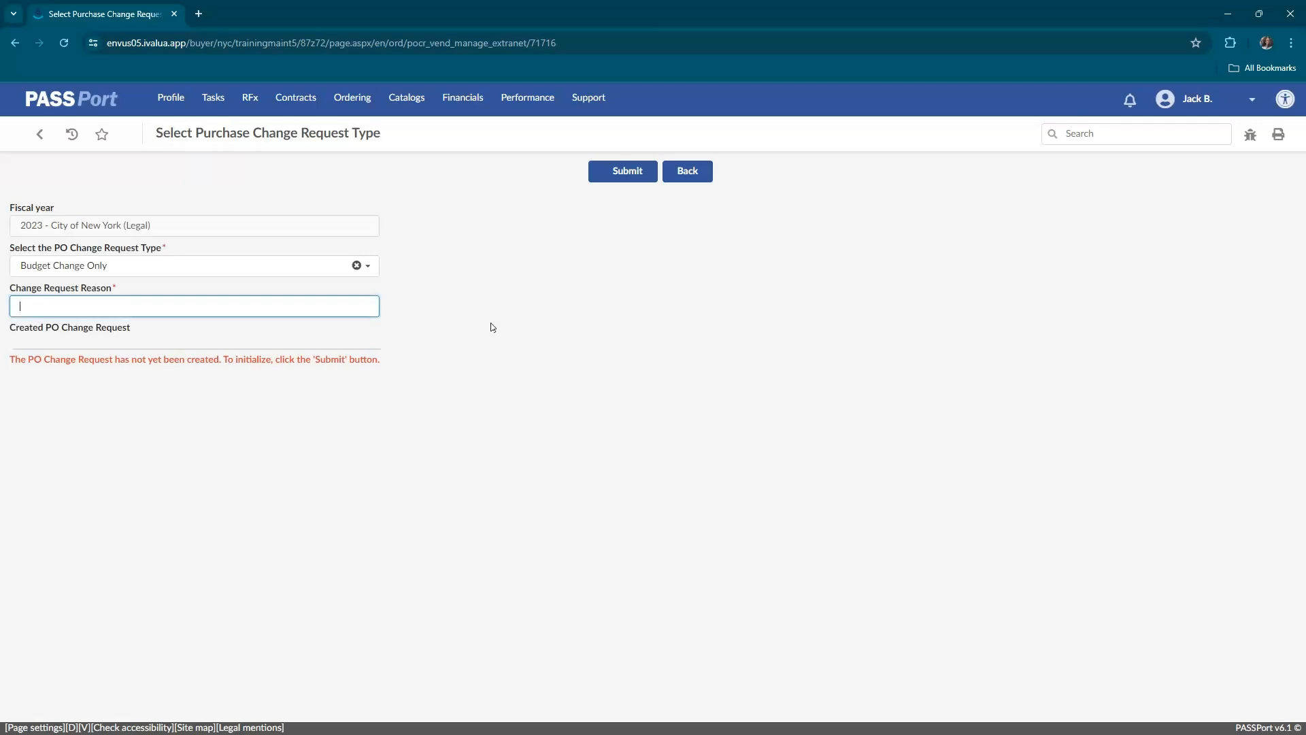
type("Creating a budget")
left_click(589, 389)
left_click(651, 171)
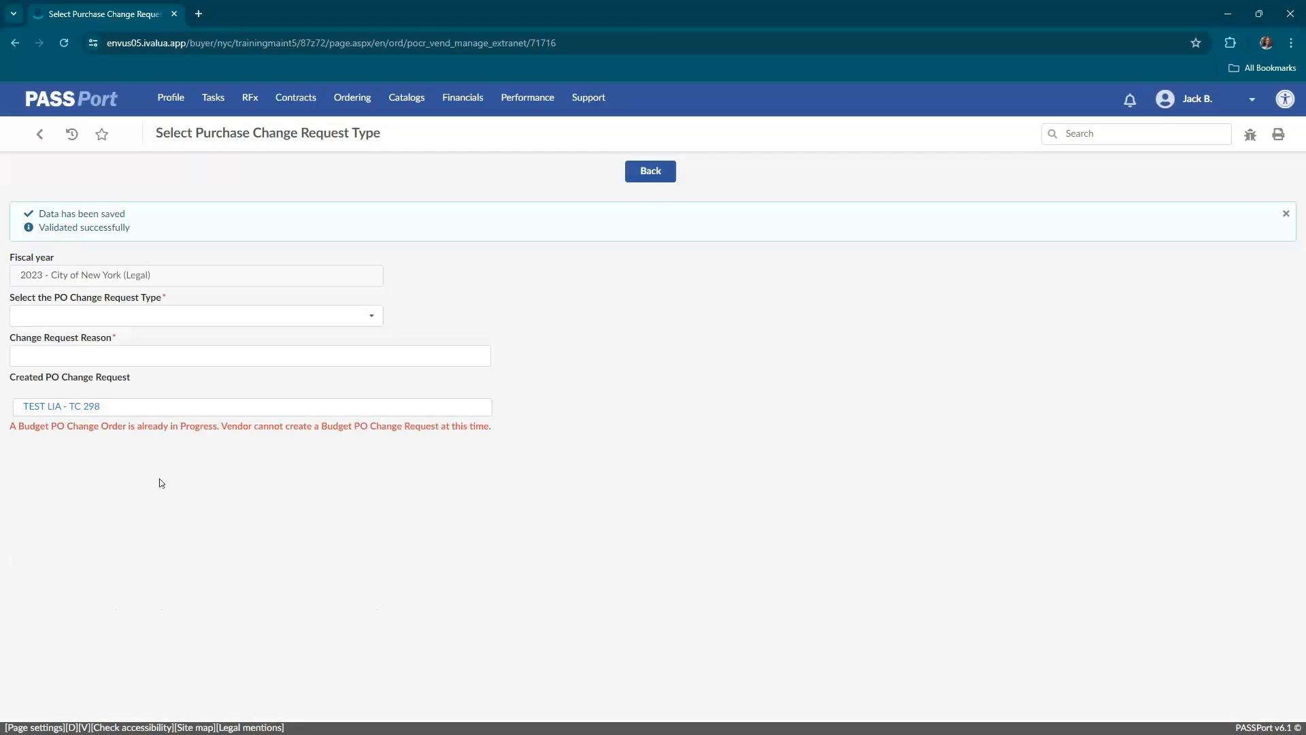
Open the created TEST LIA - TC 298 change request, look through its overview and go to its Detailed FY Budgets lines.
left_click(81, 408)
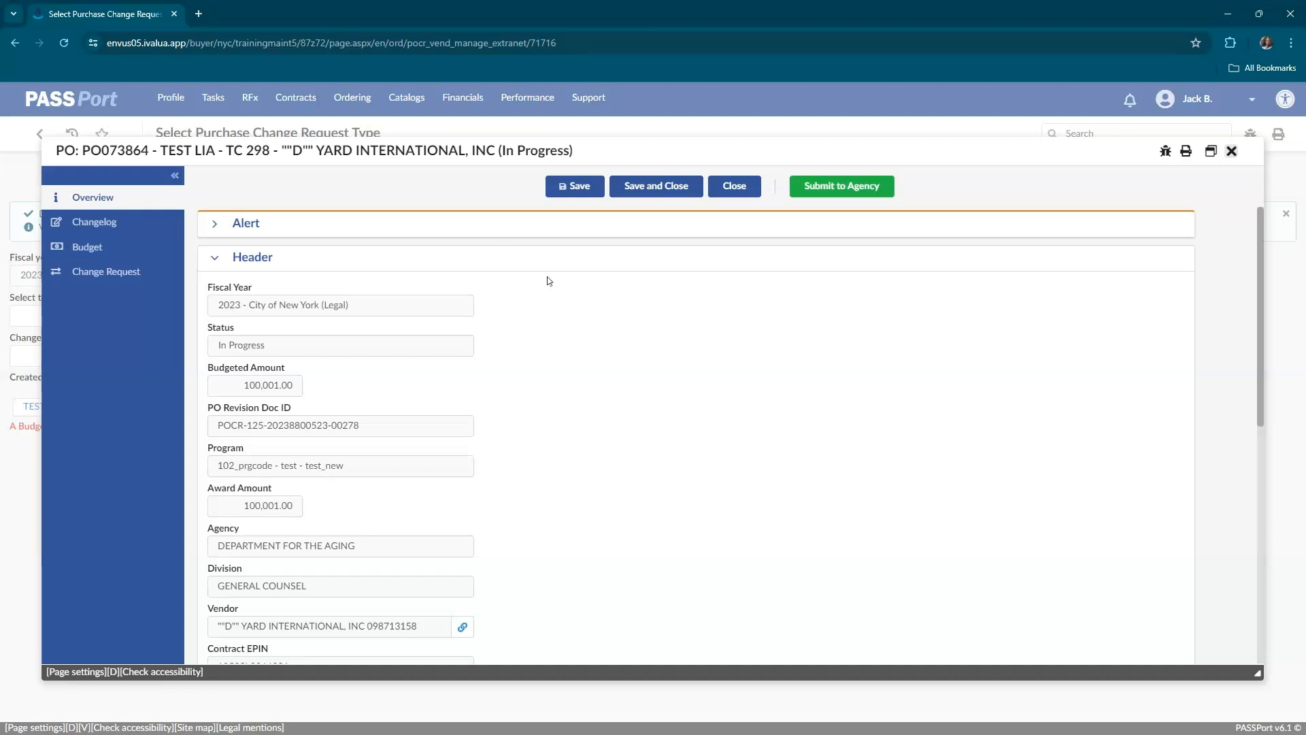
scroll(554, 278, "down", 6)
scroll(557, 280, "down", 1)
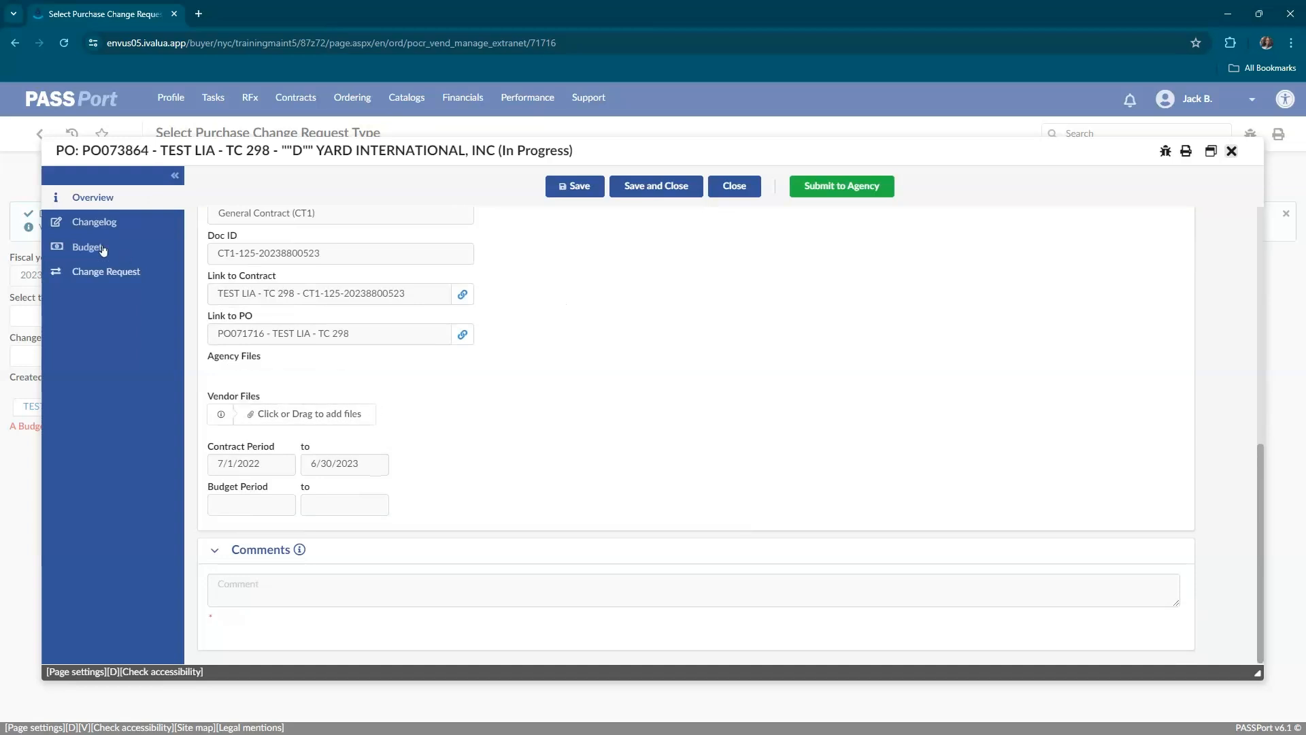
left_click(87, 248)
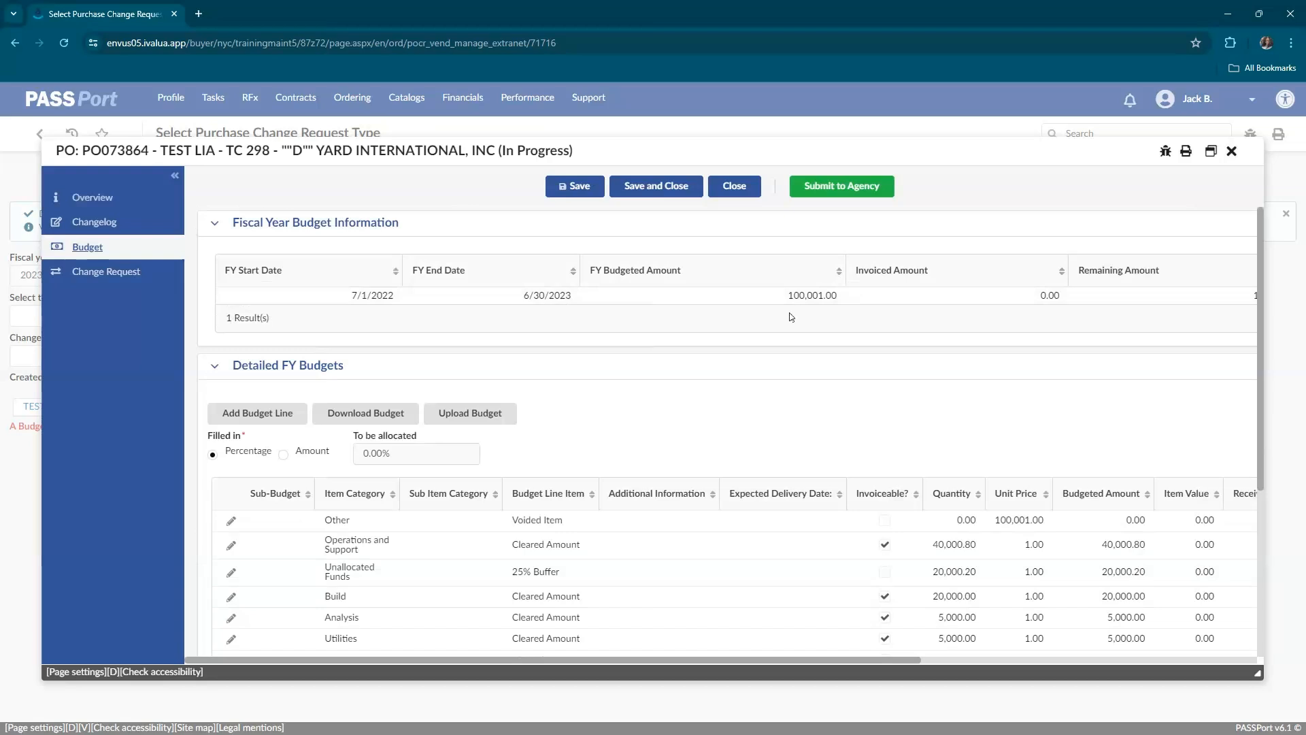
scroll(671, 366, "down", 1)
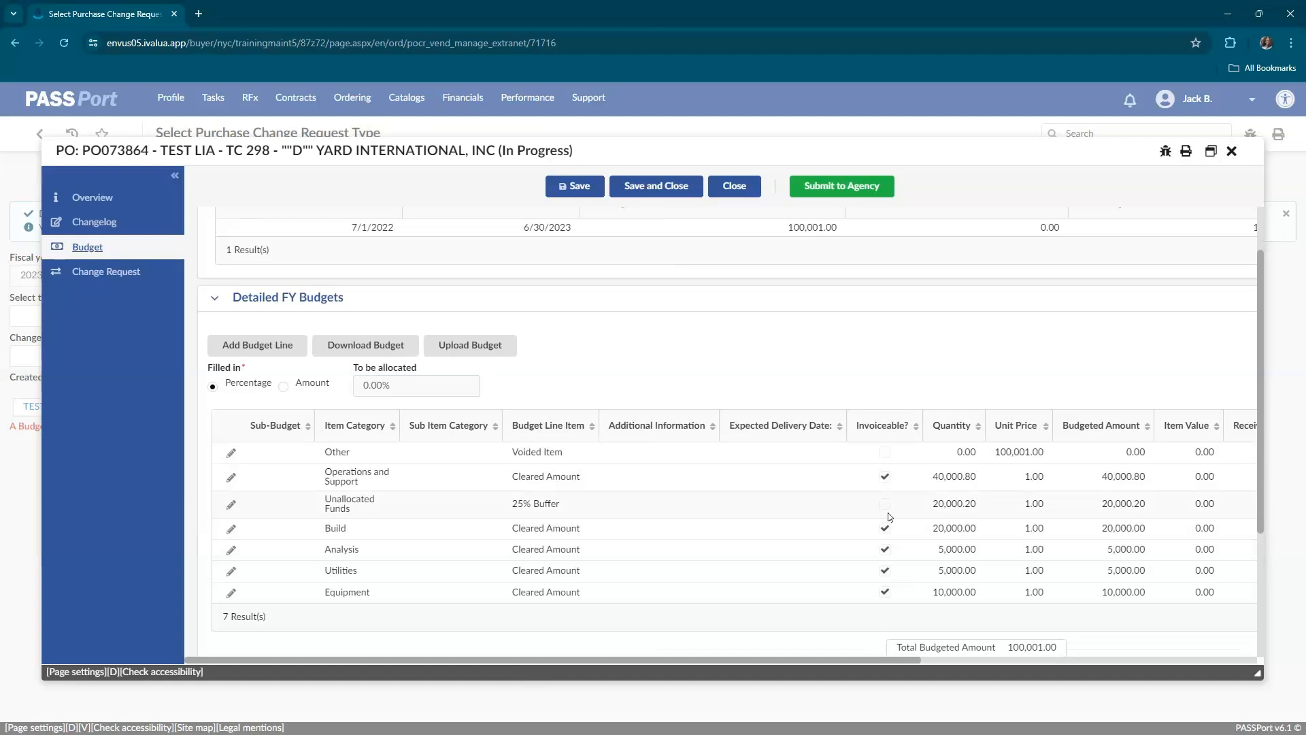
scroll(735, 621, "up", 2)
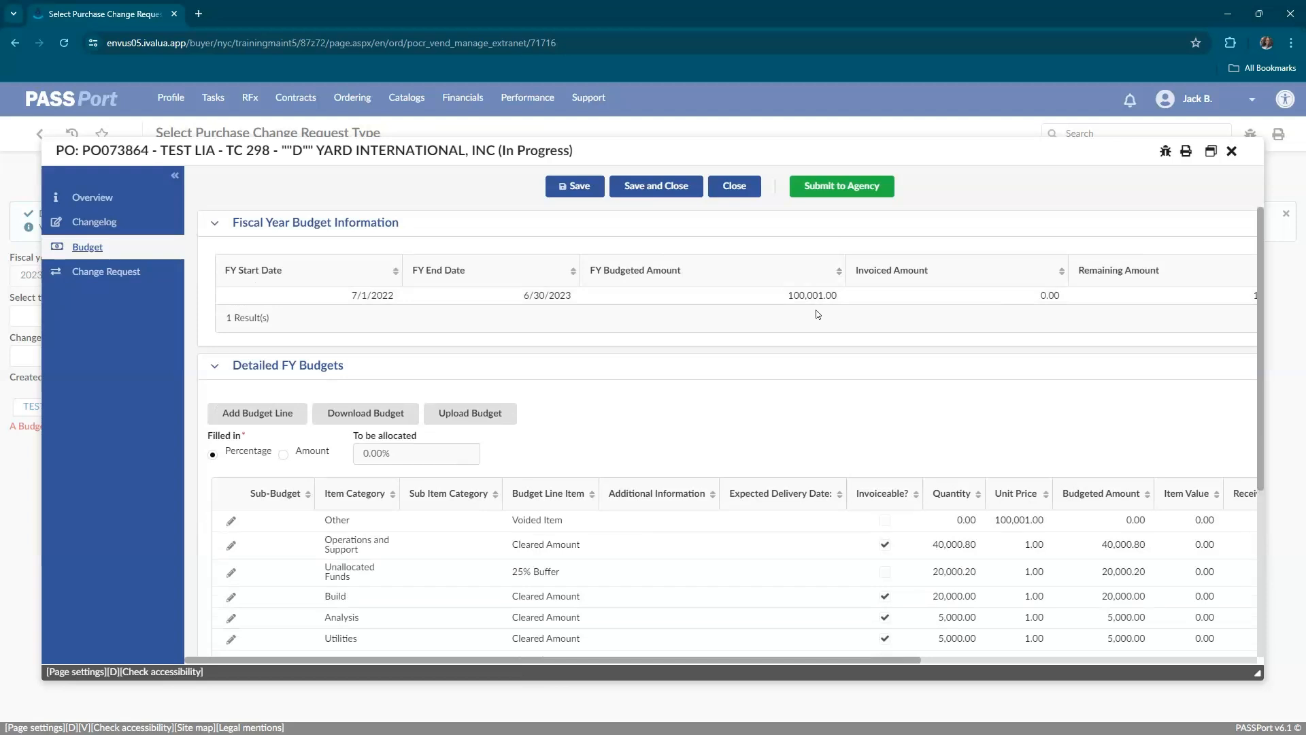
scroll(817, 314, "down", 2)
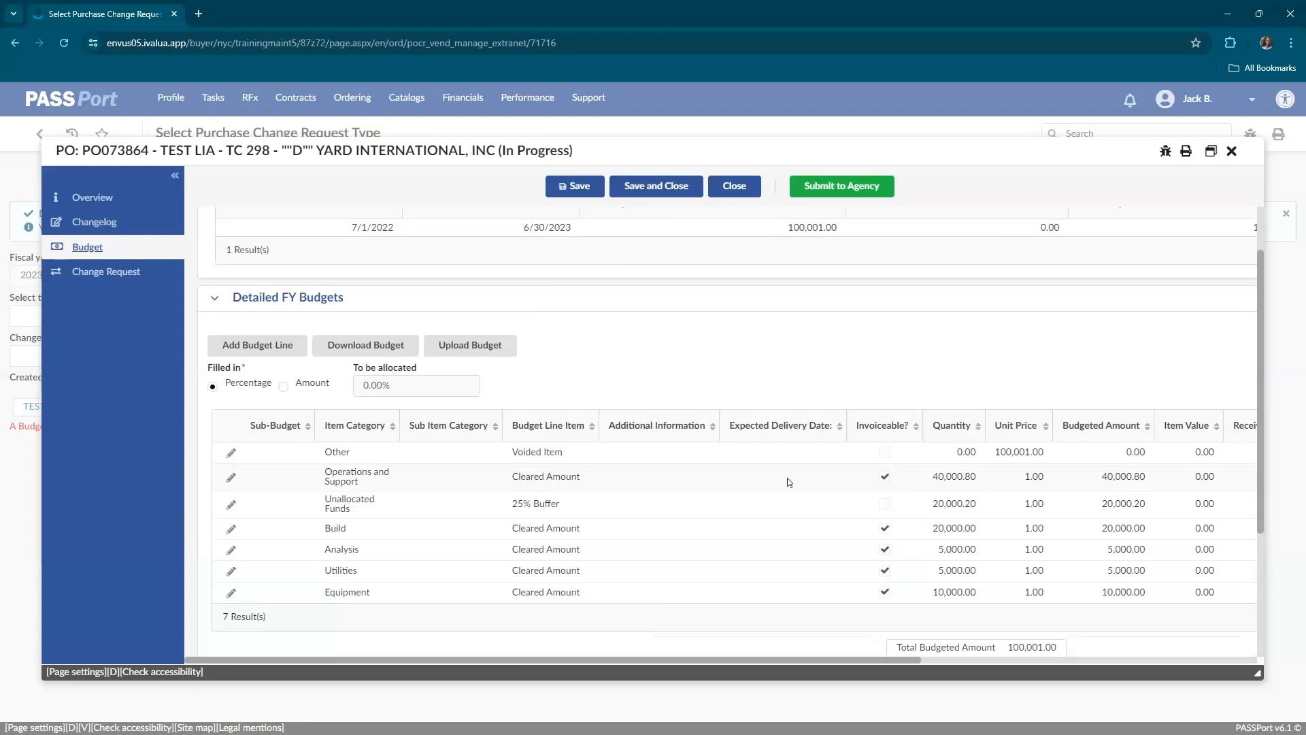
scroll(788, 481, "down", 1)
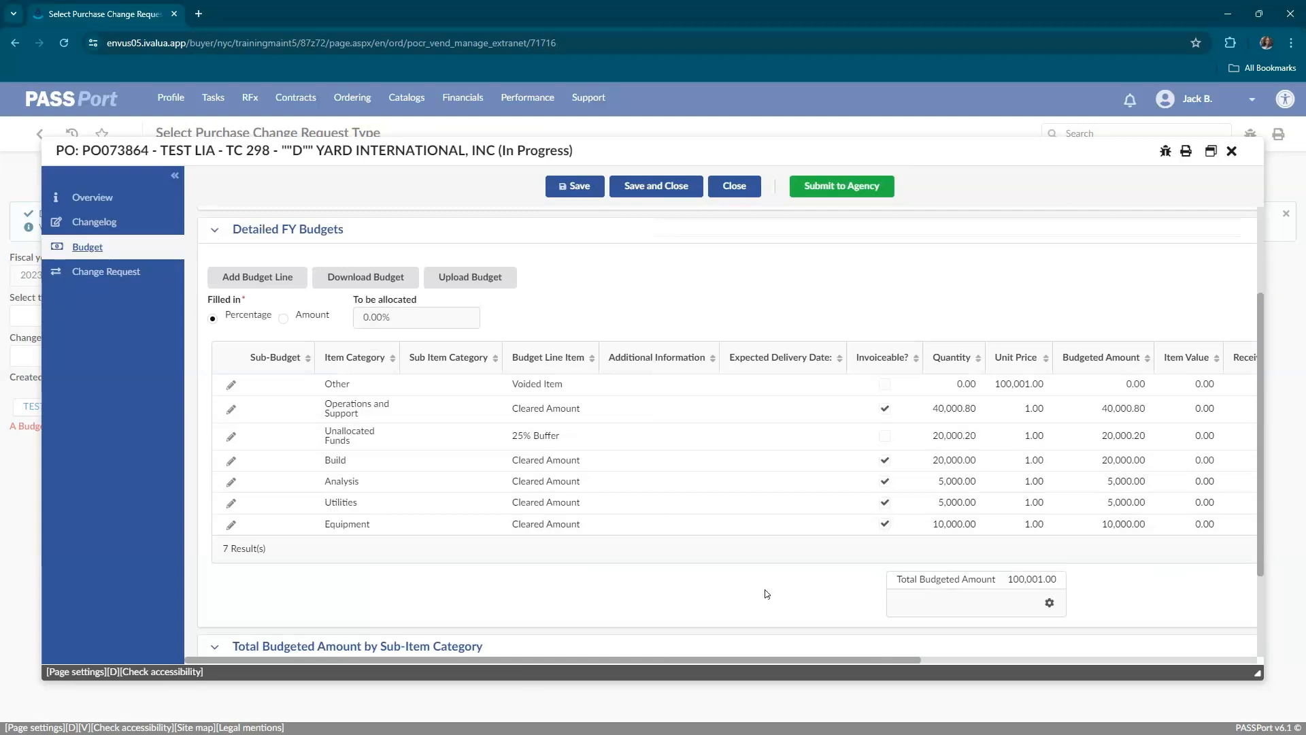
Edit the Operations and Support budget line by quantity, set its quantity to 30,000.80, and save and close the line.
left_click(231, 410)
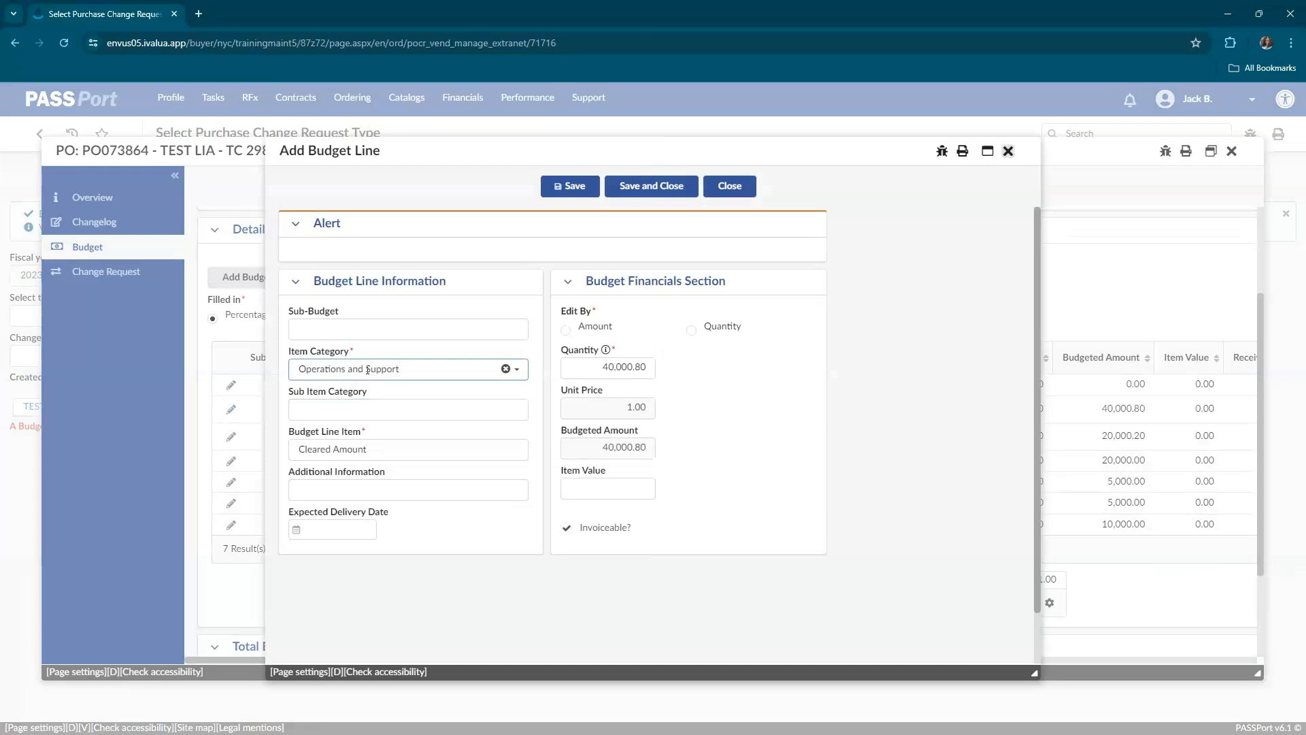
left_click(382, 453)
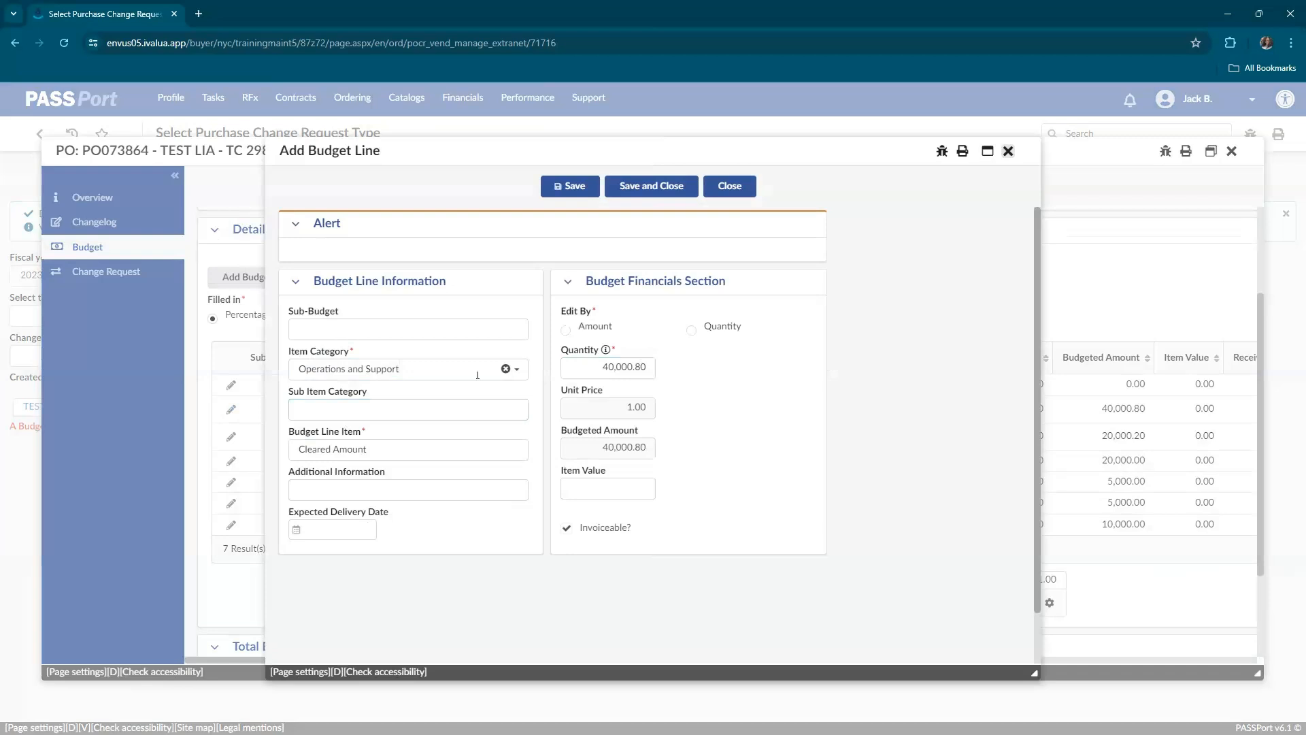
left_click(516, 371)
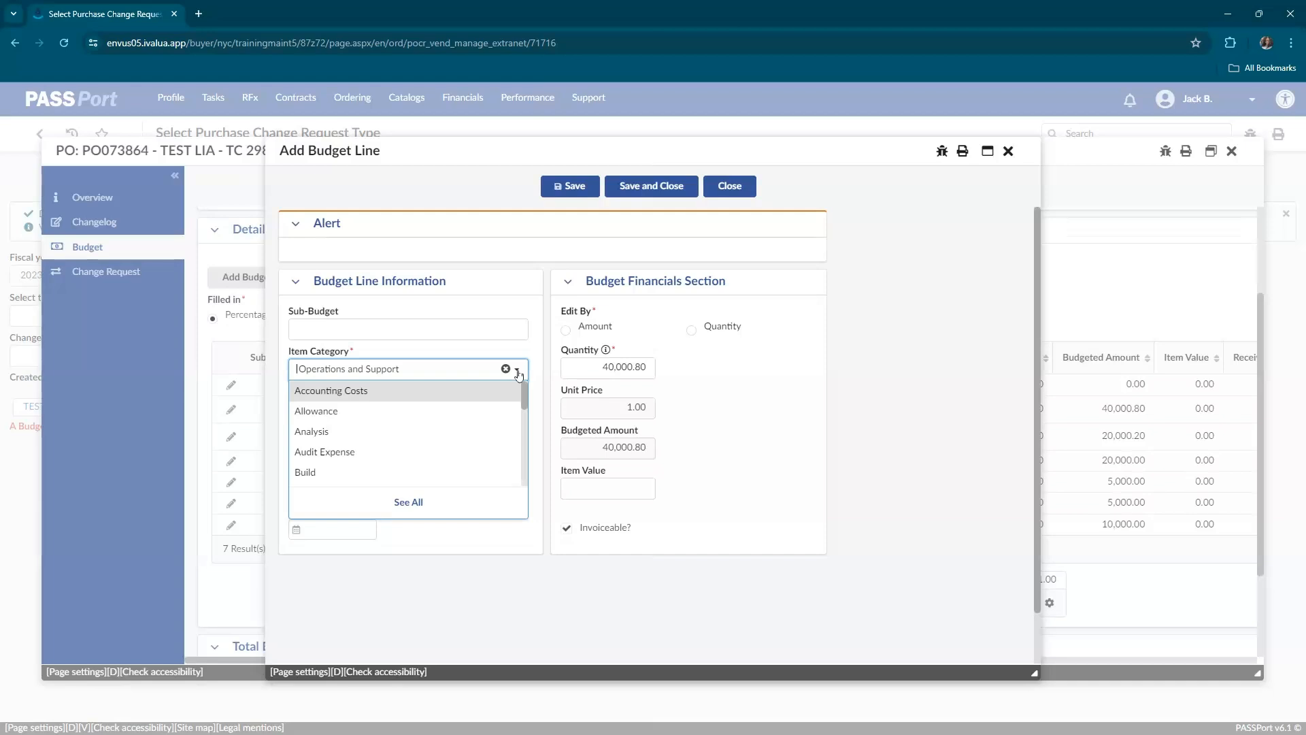
left_click(517, 371)
left_click(451, 451)
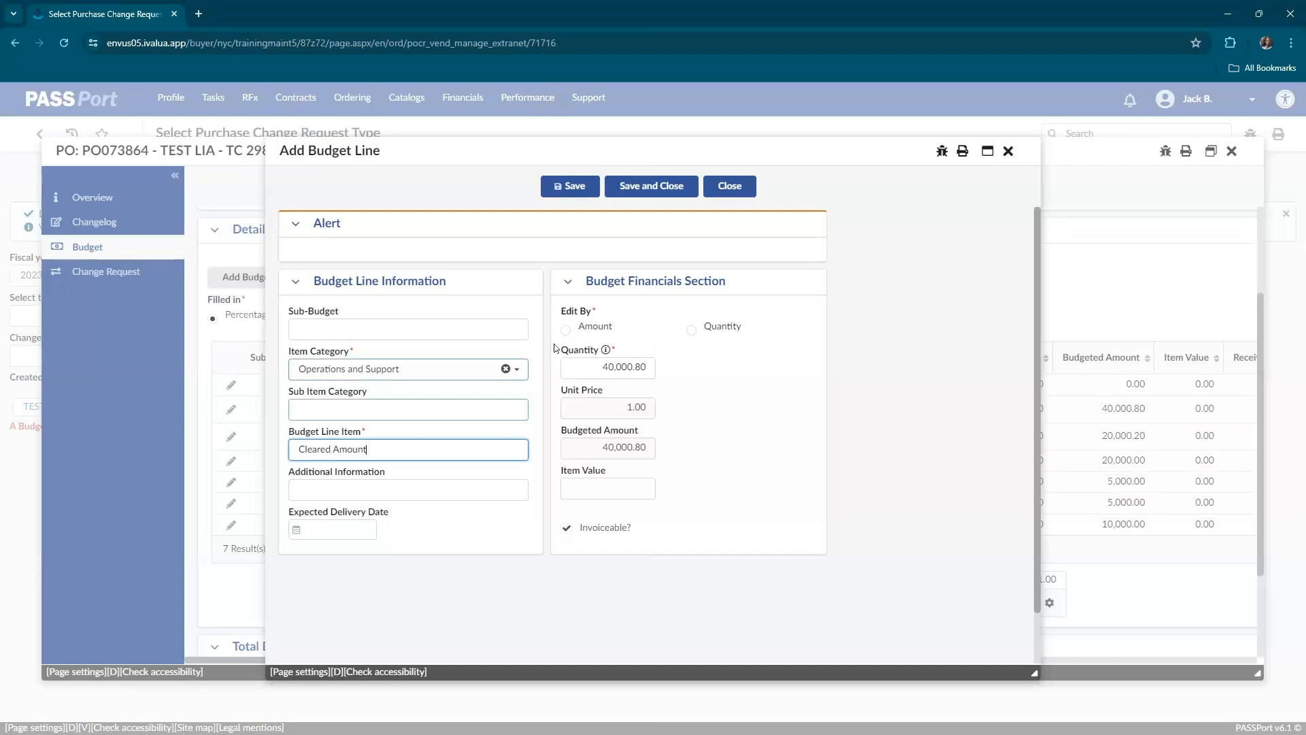
left_click(697, 336)
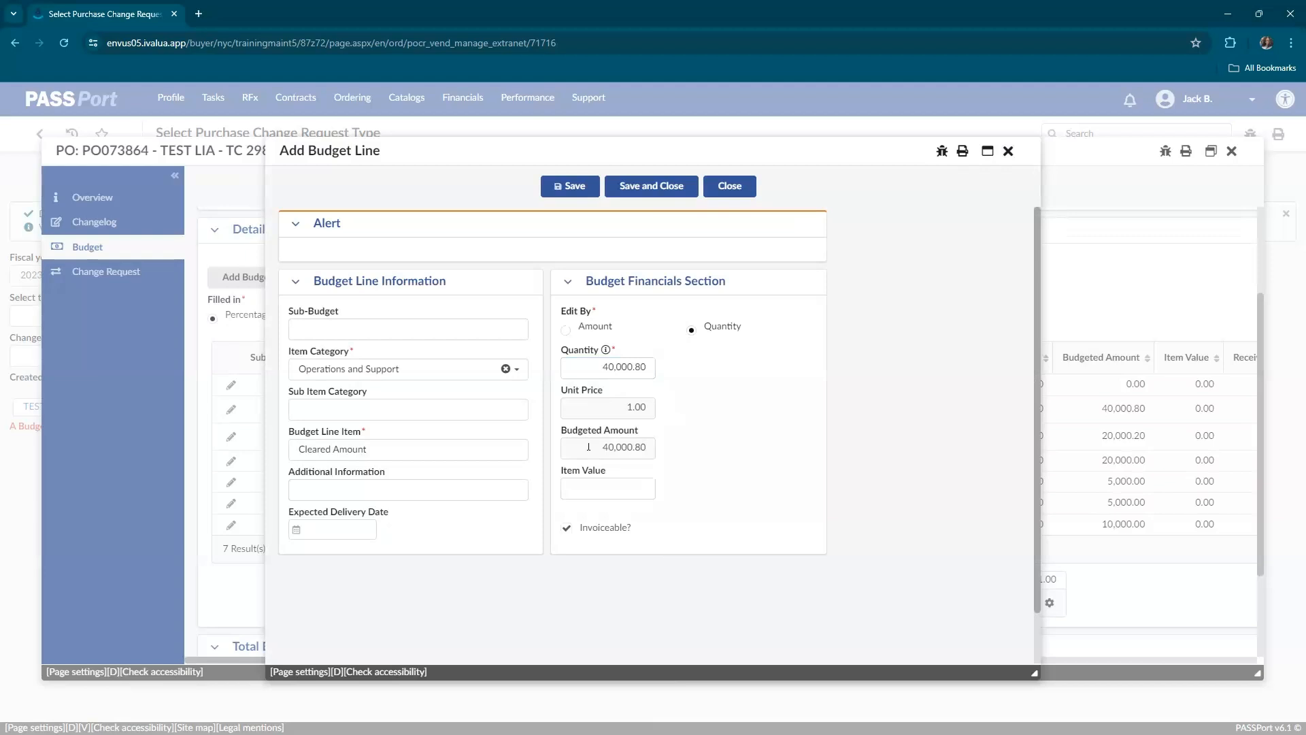
left_click(610, 372)
type("3")
left_click(573, 192)
left_click(637, 187)
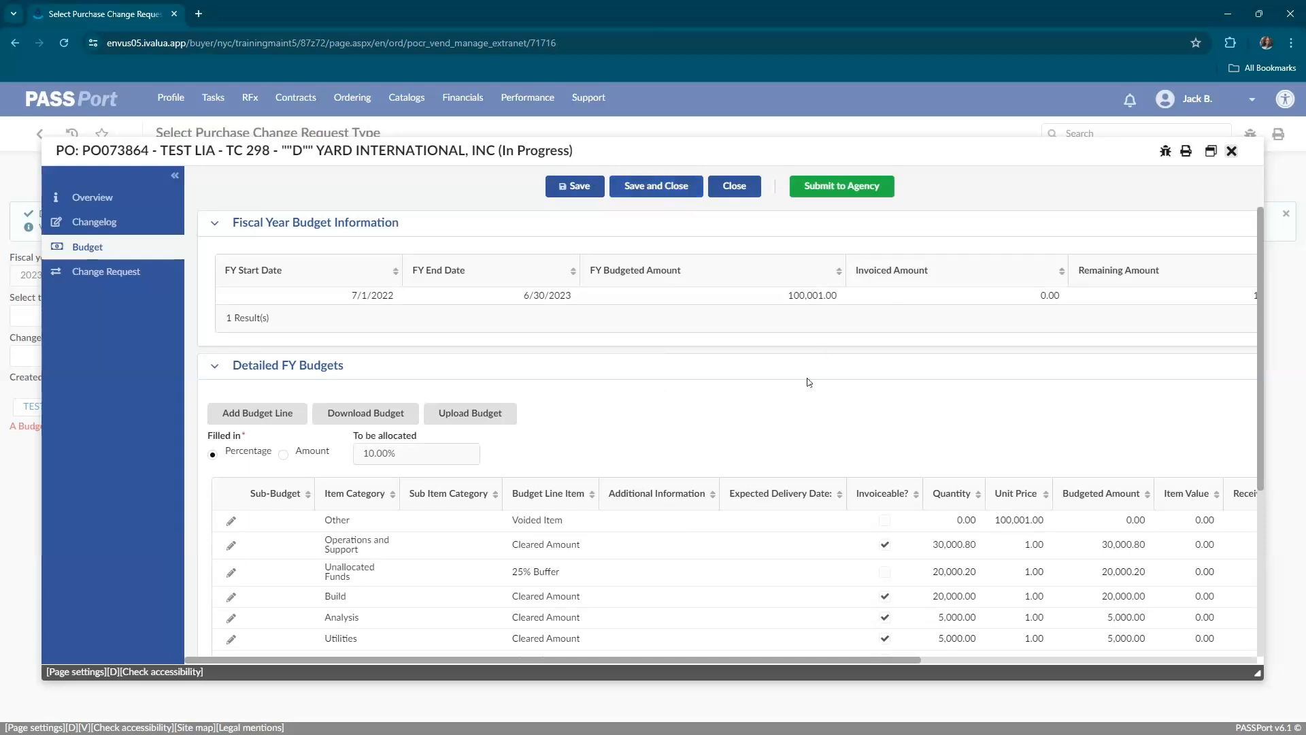
Start a new budget line with item category Analysis and budget line item Security.
scroll(808, 382, "down", 2)
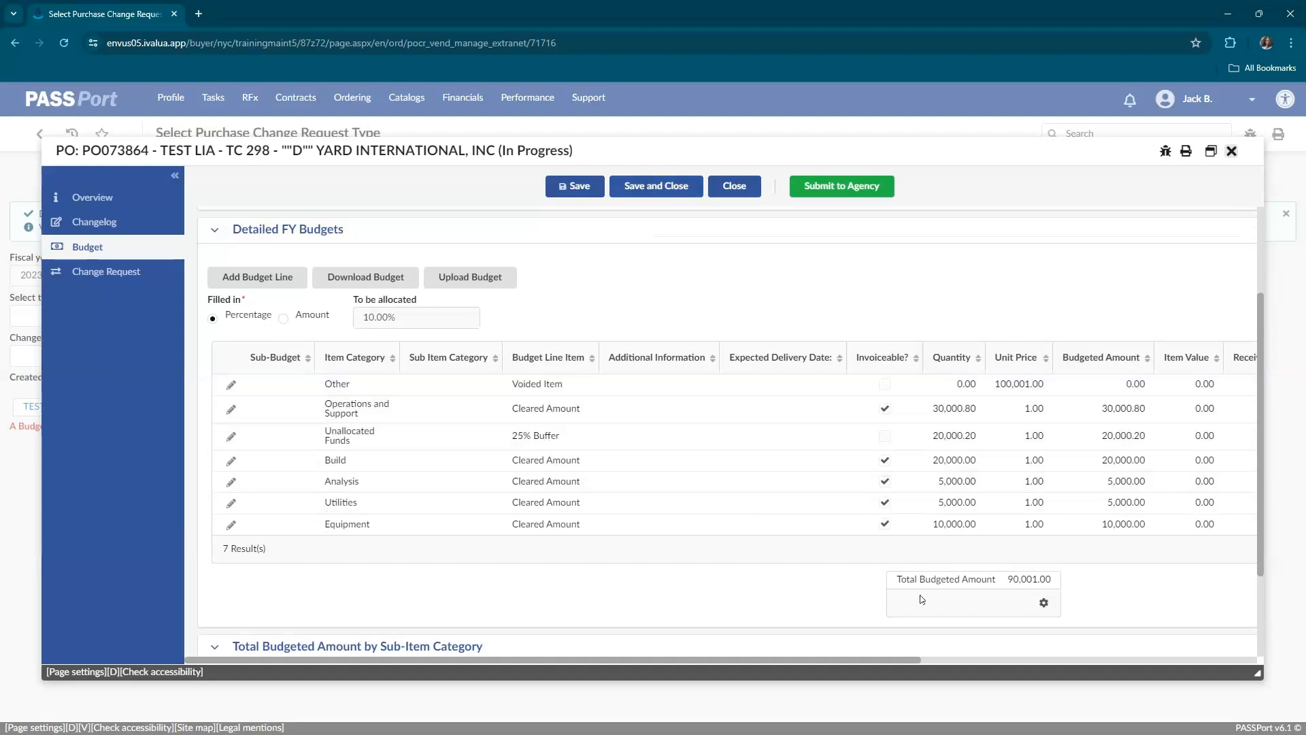
scroll(827, 612, "up", 2)
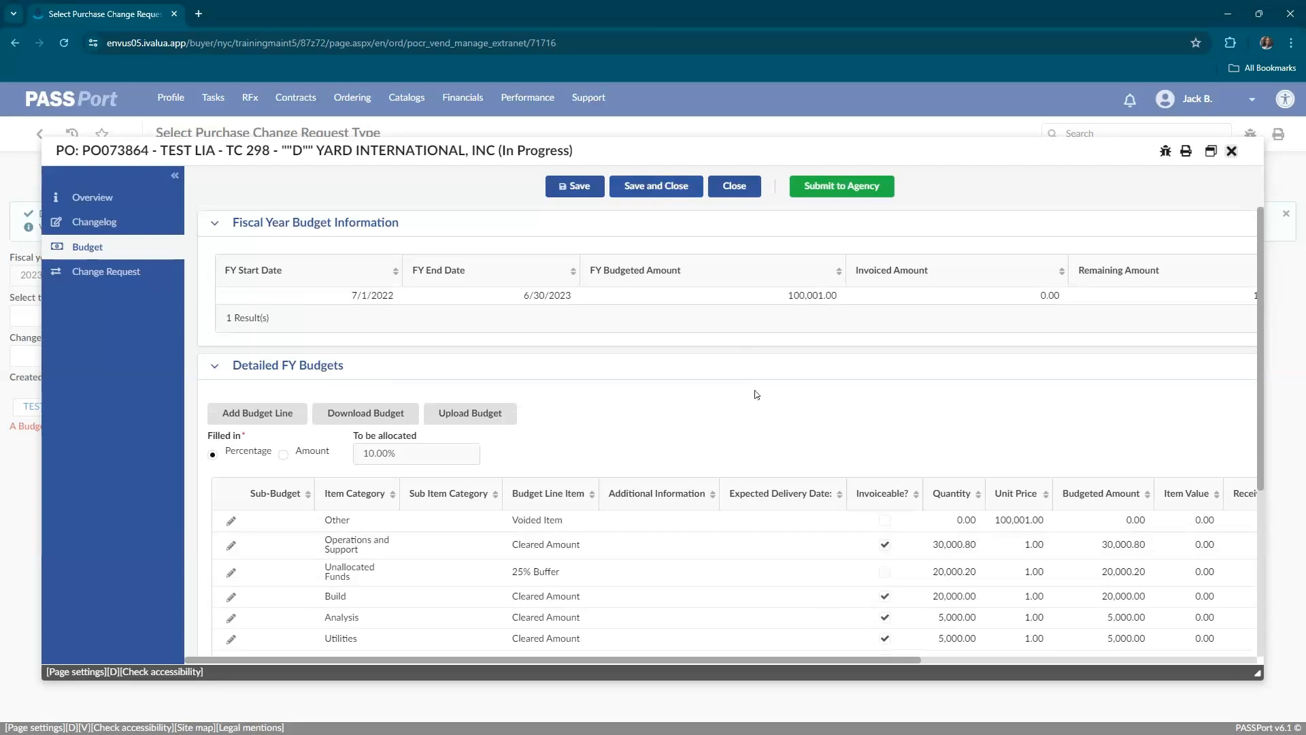
scroll(757, 395, "down", 1)
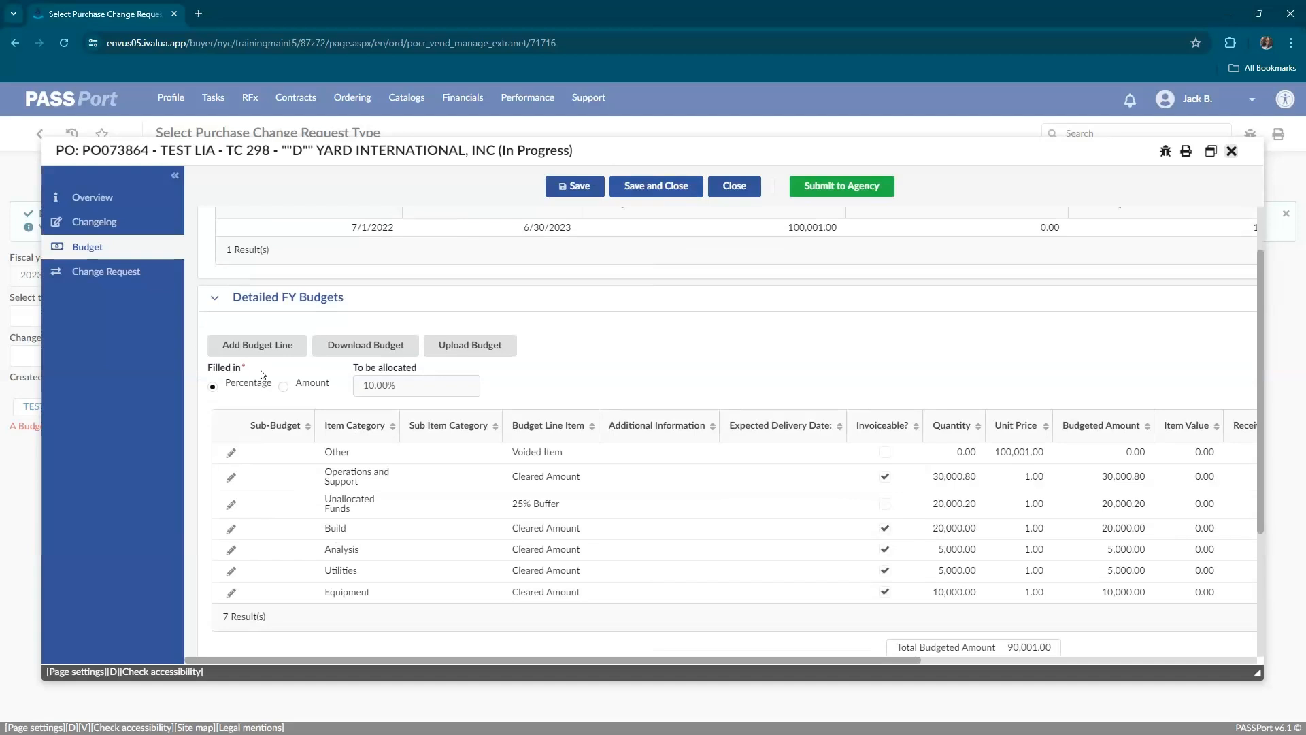
left_click(264, 342)
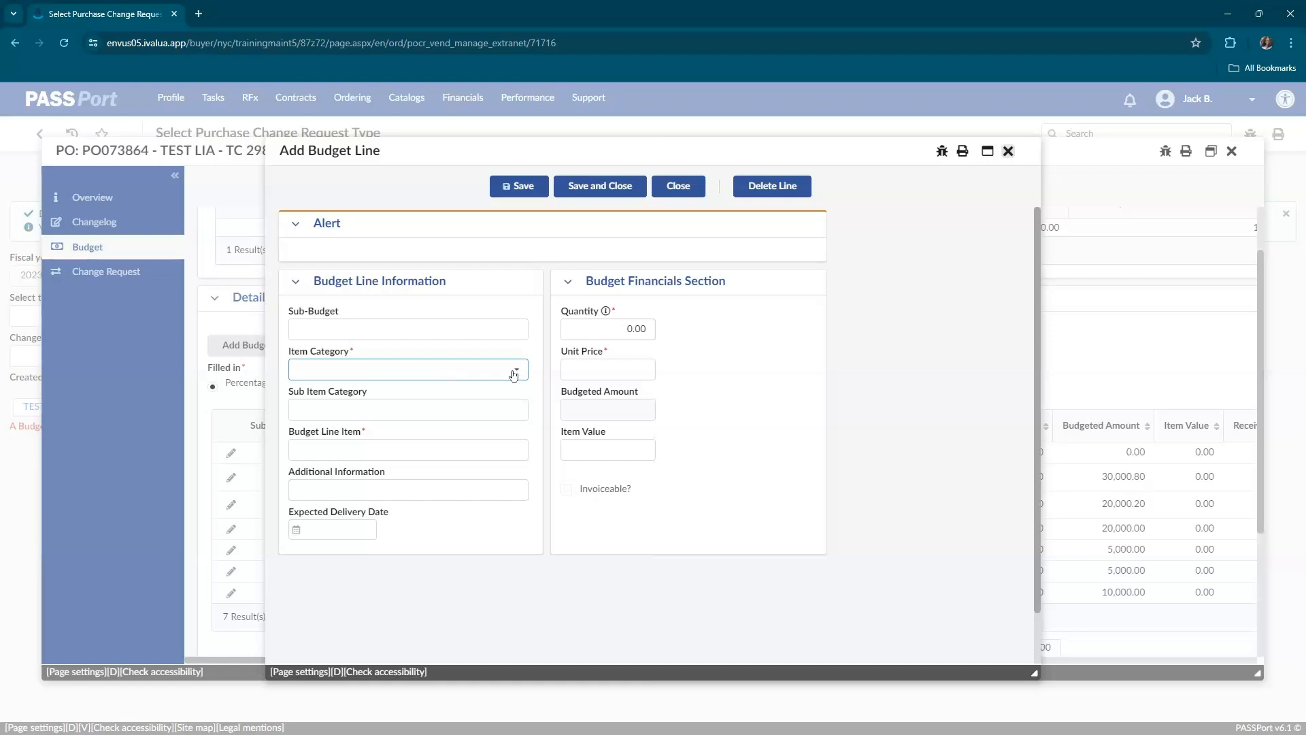
left_click(448, 374)
left_click(351, 432)
left_click(356, 446)
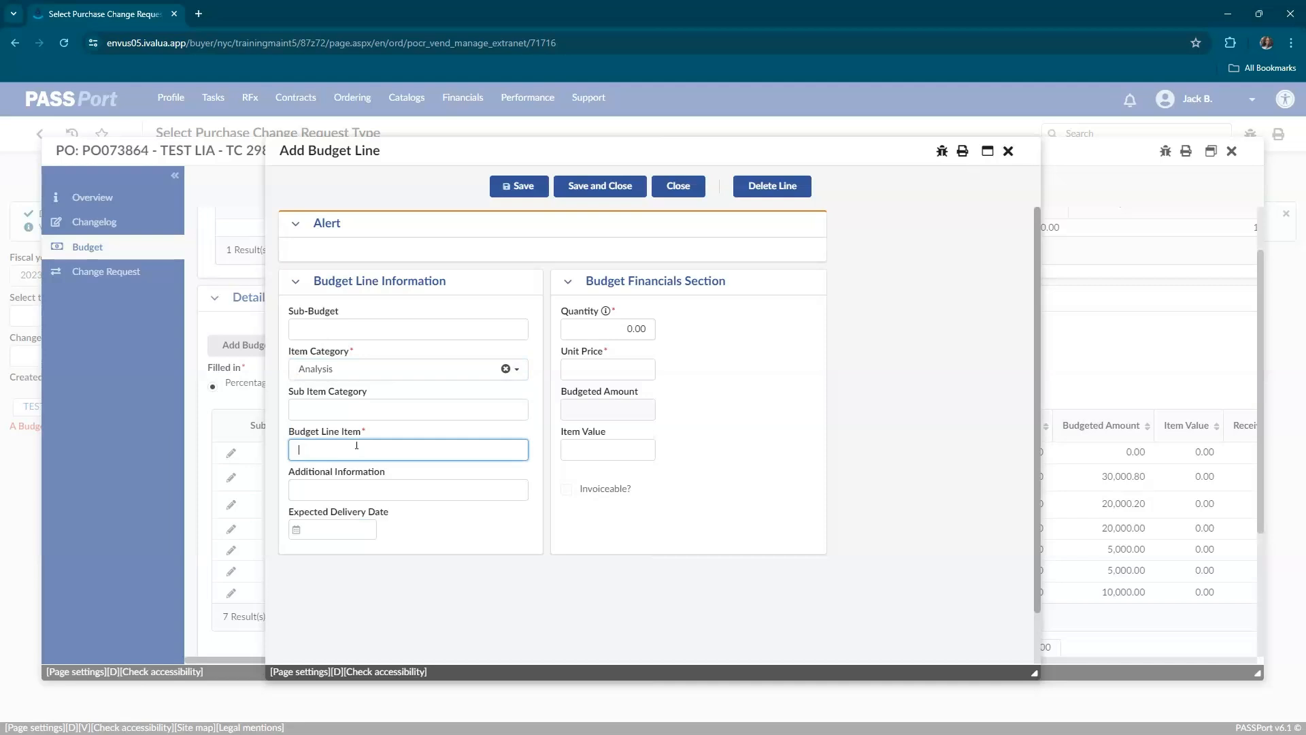
type("ecurity")
Set the new Security line's quantity to 10,000 and unit price to 1, then save and close the line.
left_click(620, 327)
type("1")
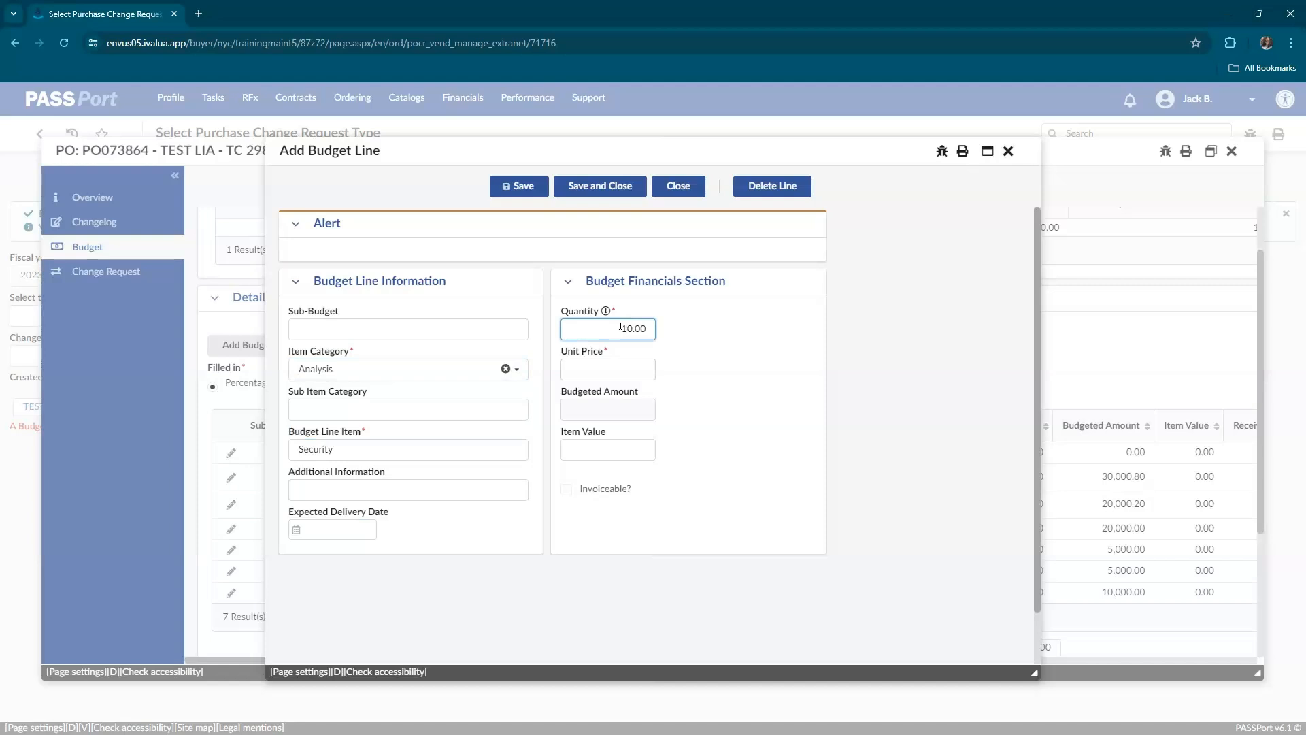
type("000")
left_click(621, 371)
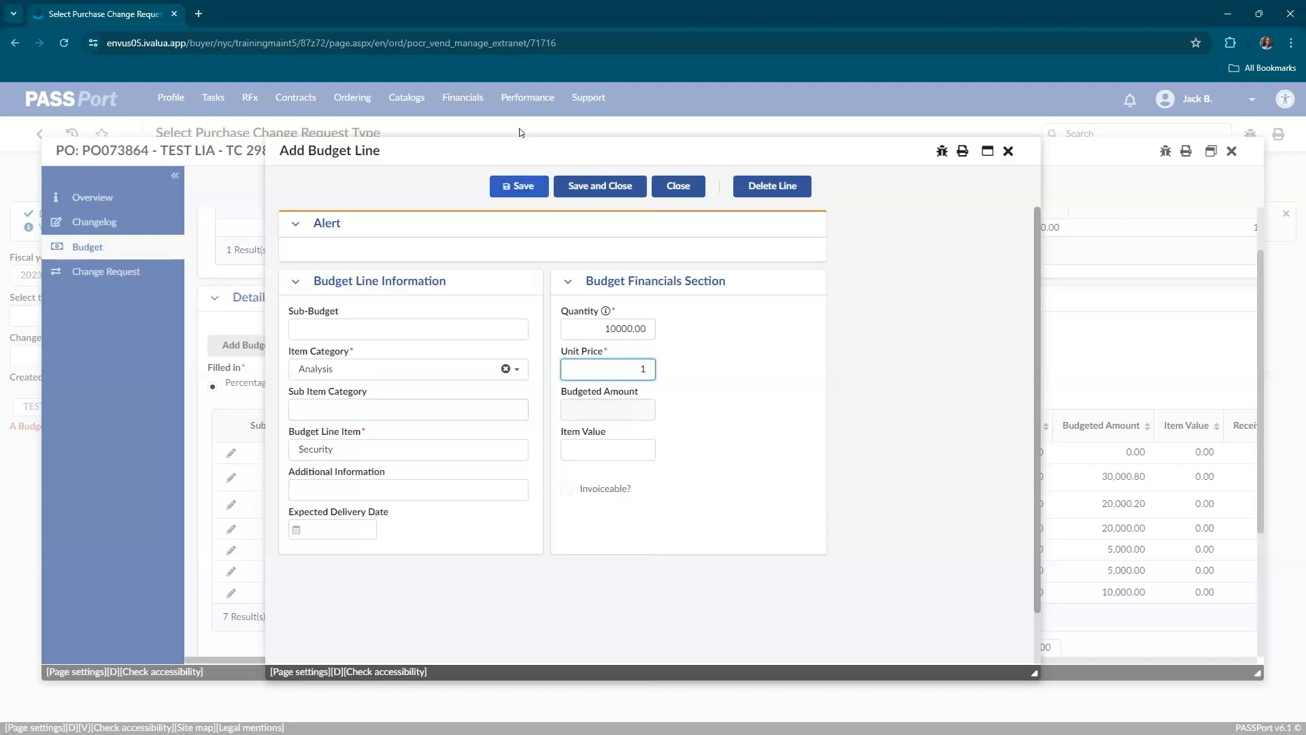
left_click(521, 185)
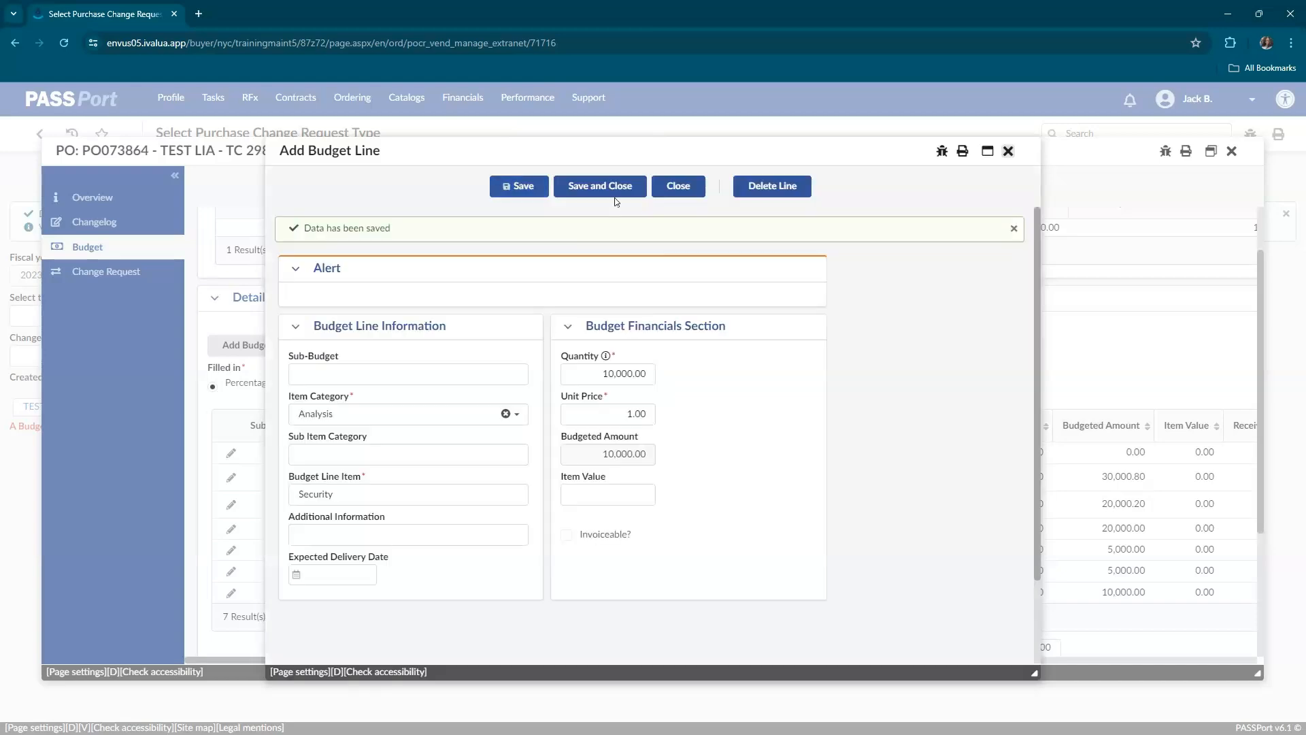
left_click(619, 190)
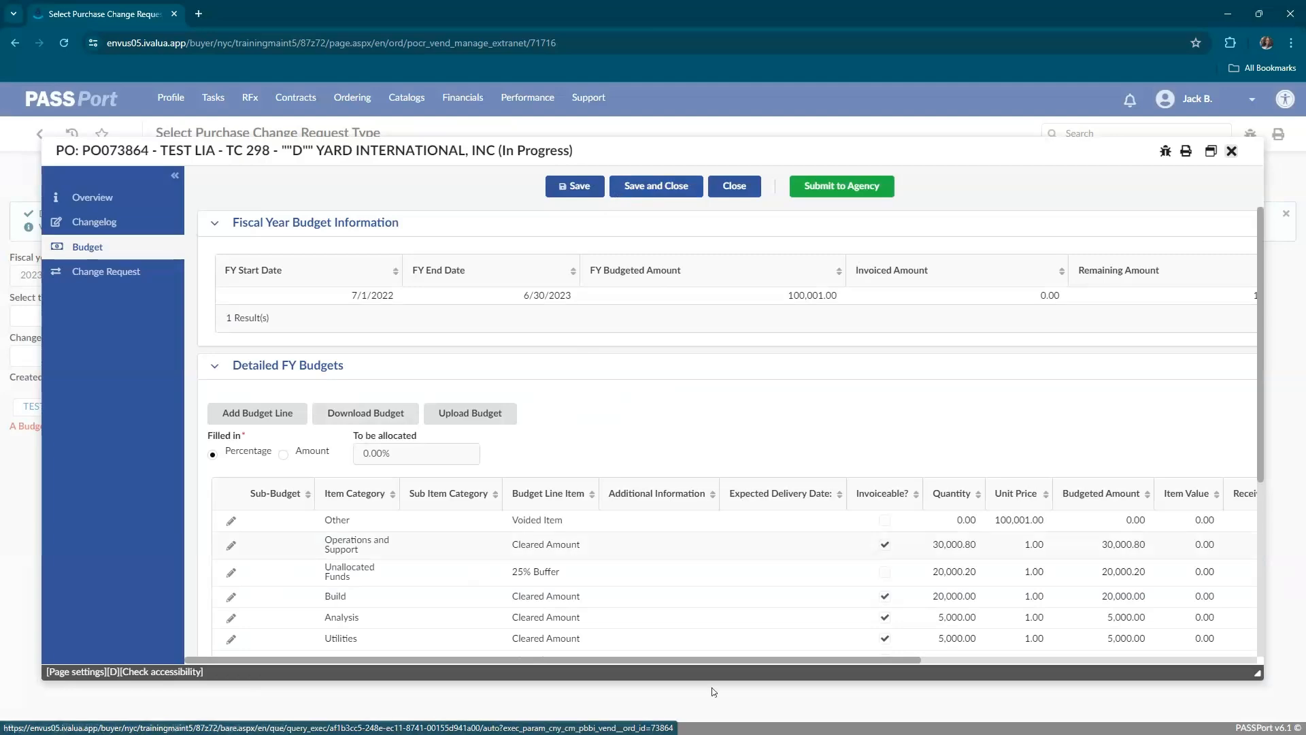
Switch to Excel to view the Budget_Lines_Bulk_Import upload template, and return to the change request in the browser.
left_click(783, 727)
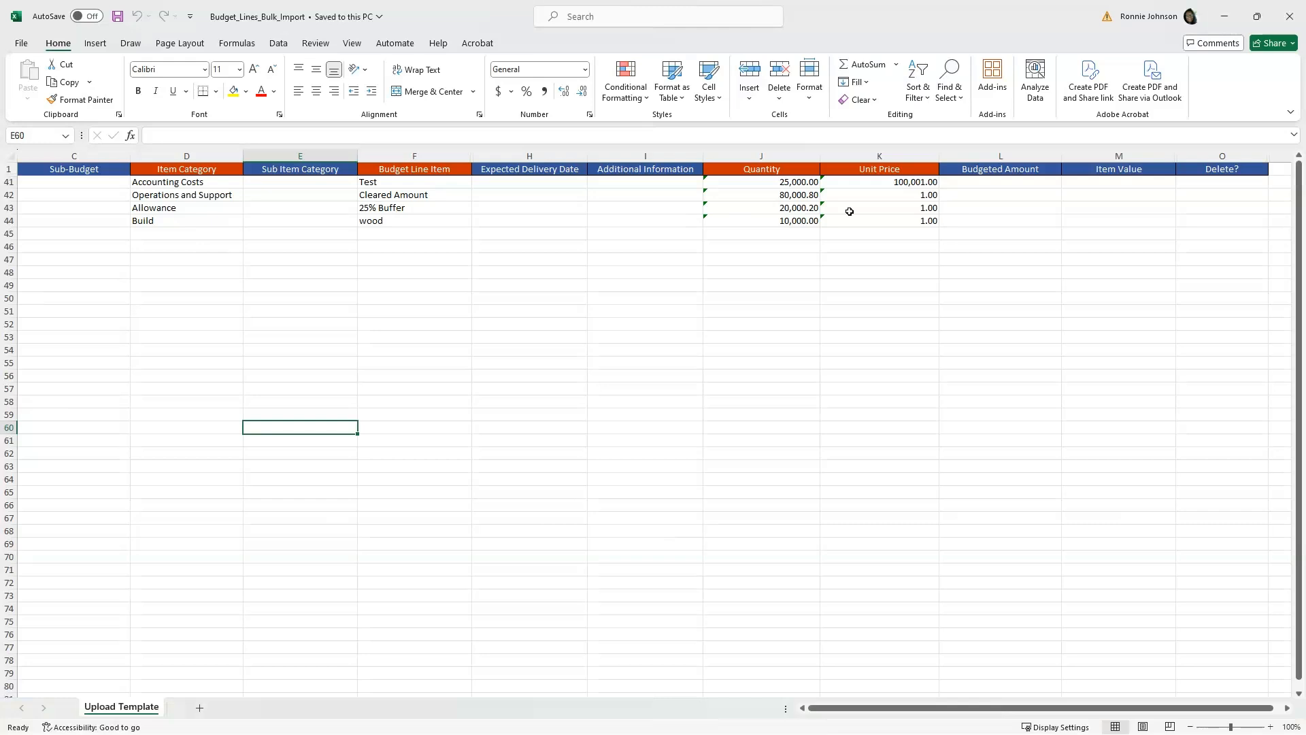
mouse_move(768, 732)
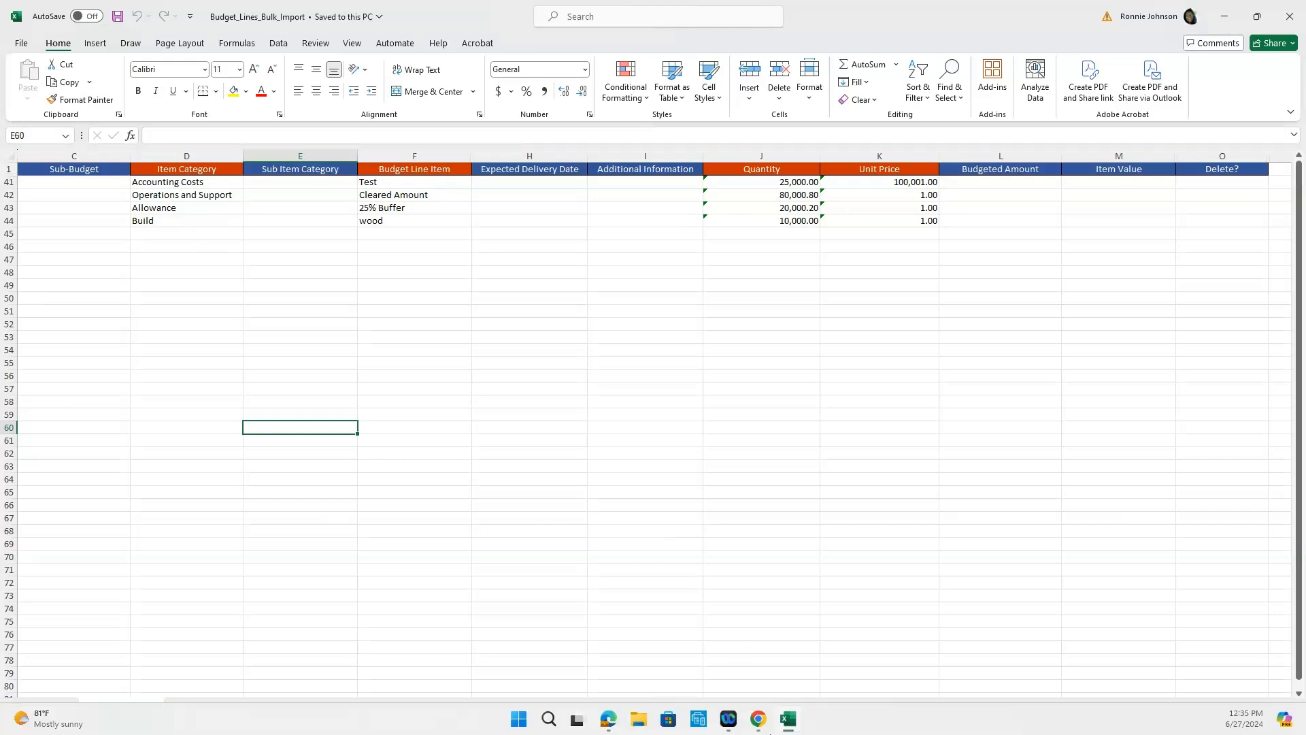
left_click(760, 621)
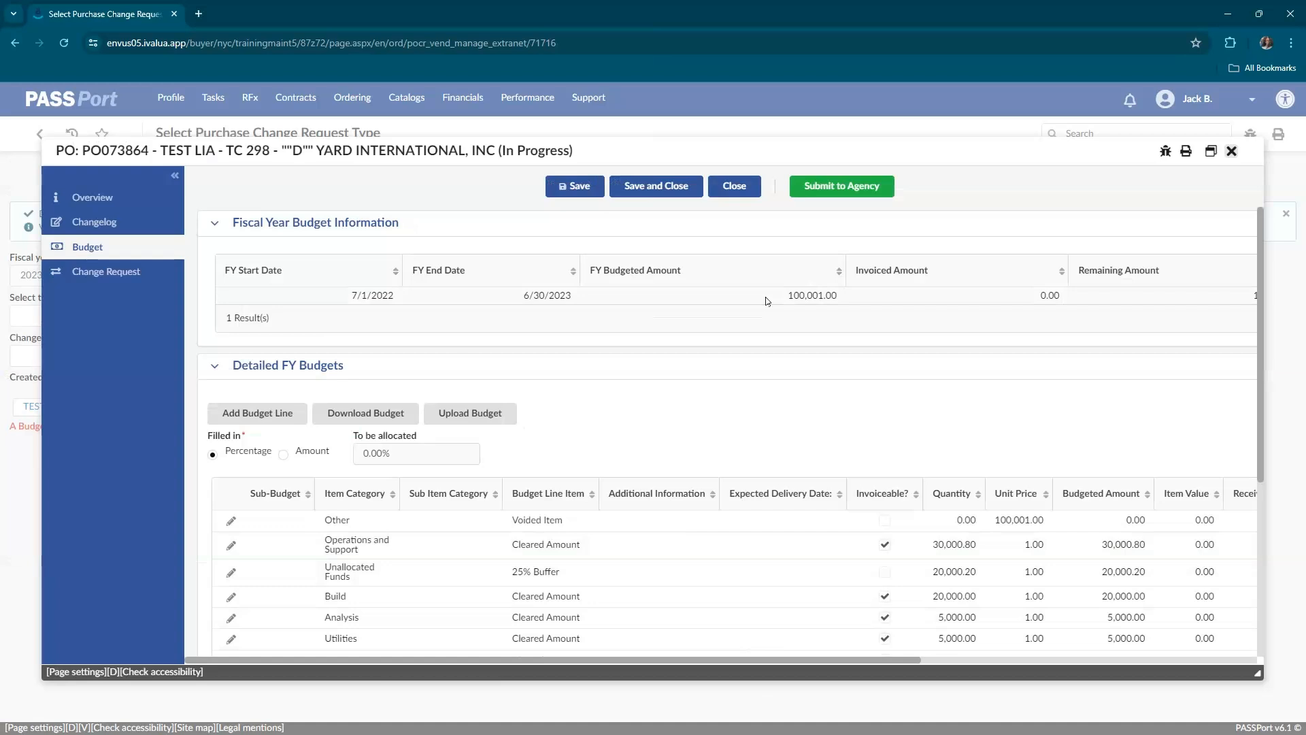
Check the detailed budget lines against the fiscal year budget and submit the change request to the agency.
scroll(765, 297, "down", 4)
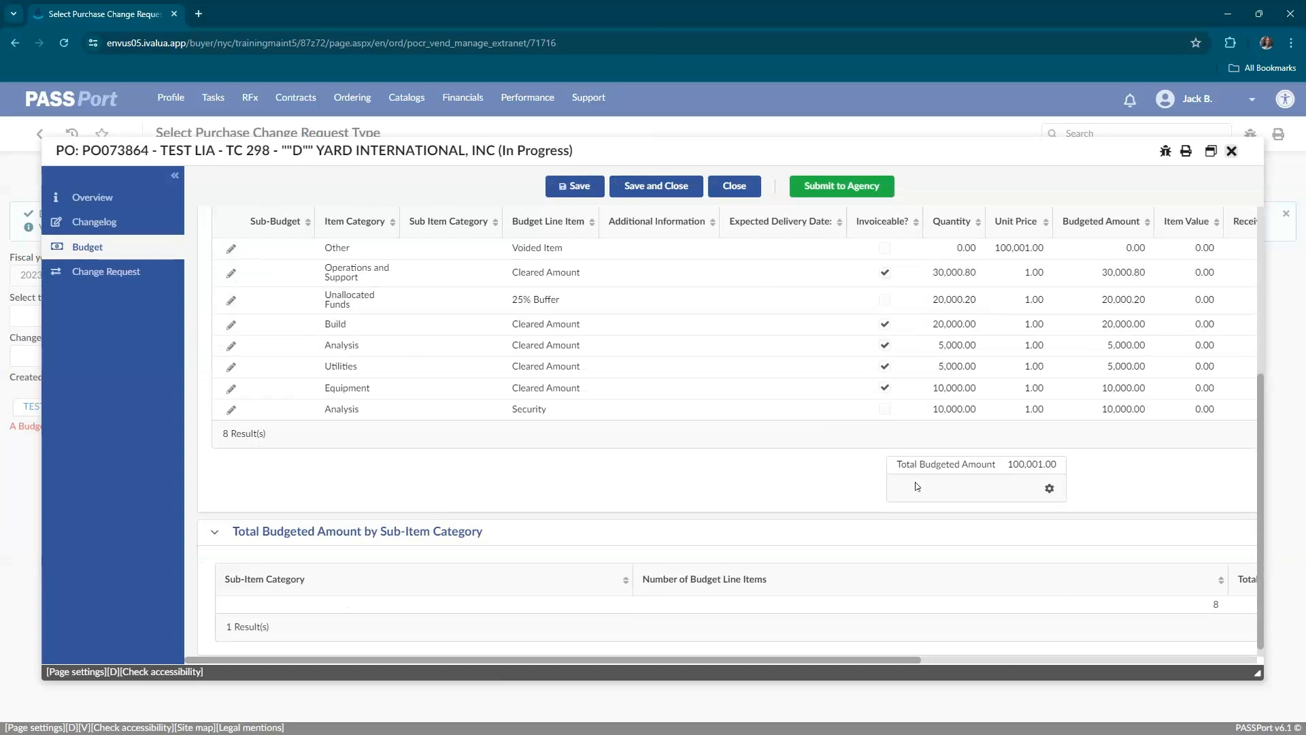
scroll(835, 247, "up", 4)
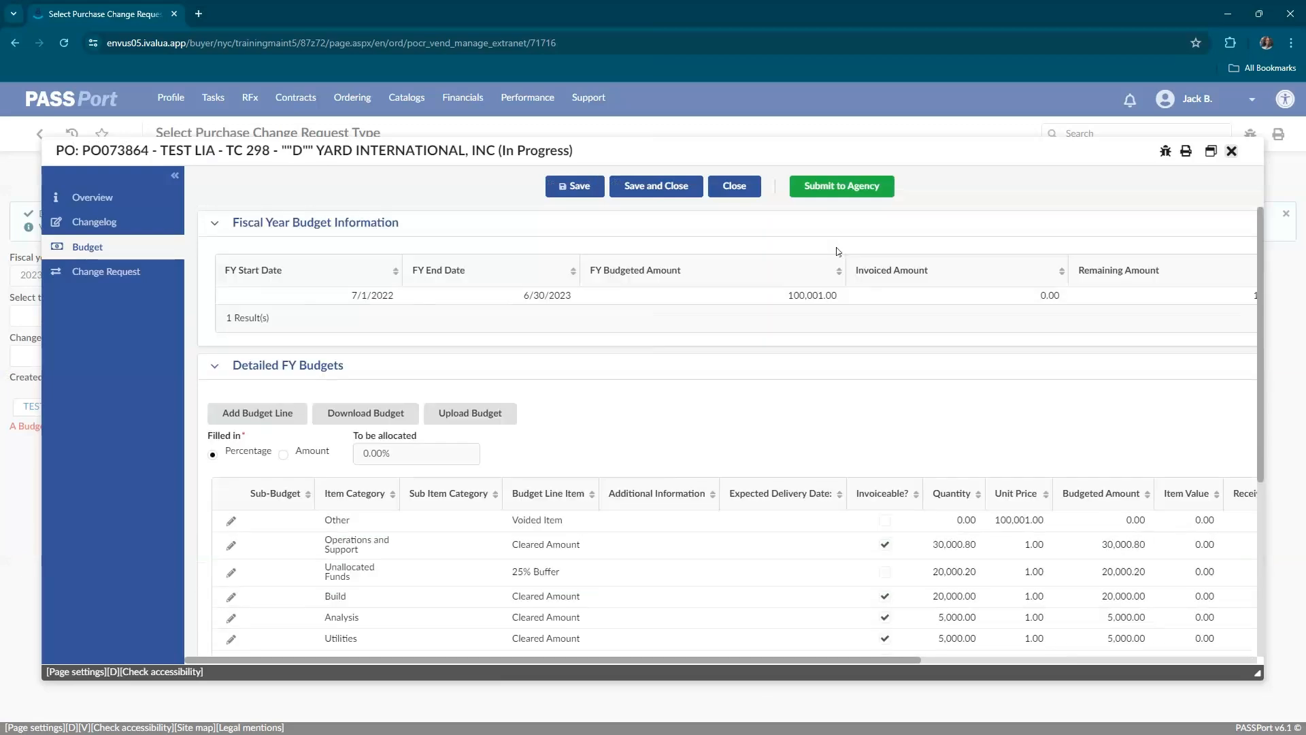
left_click(855, 188)
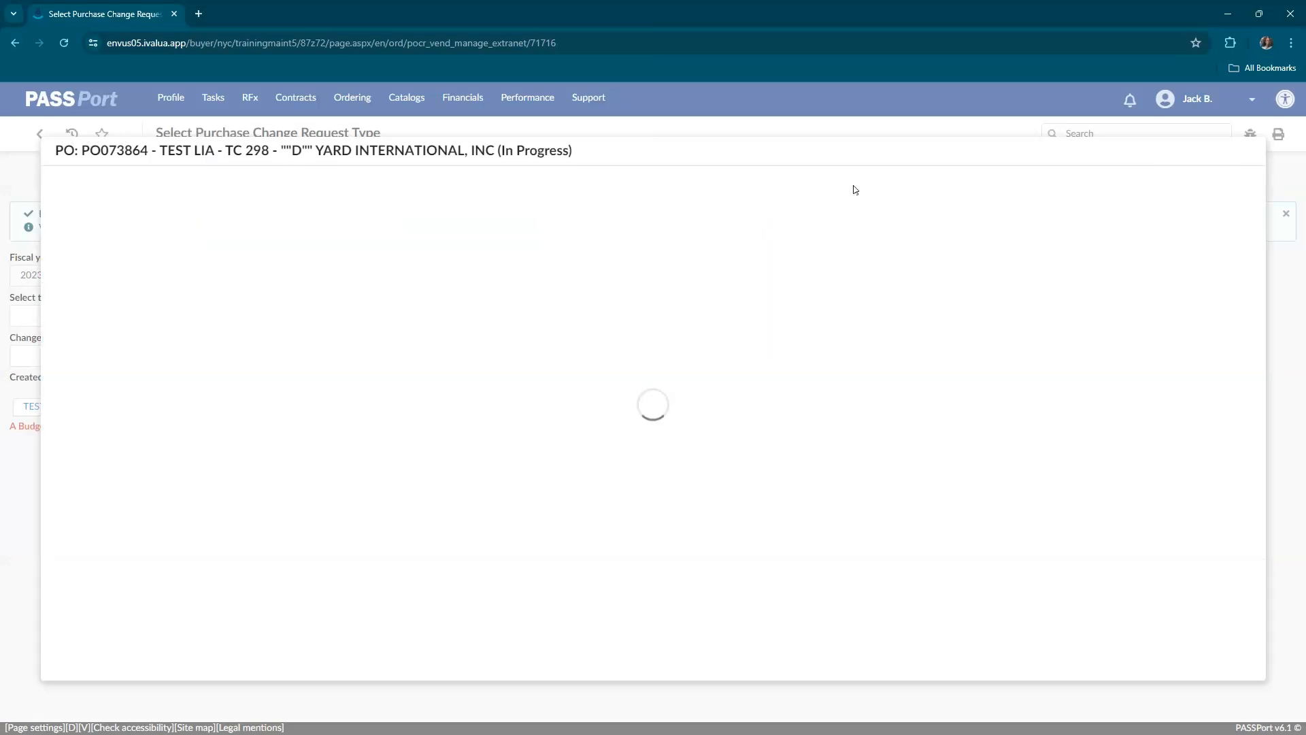
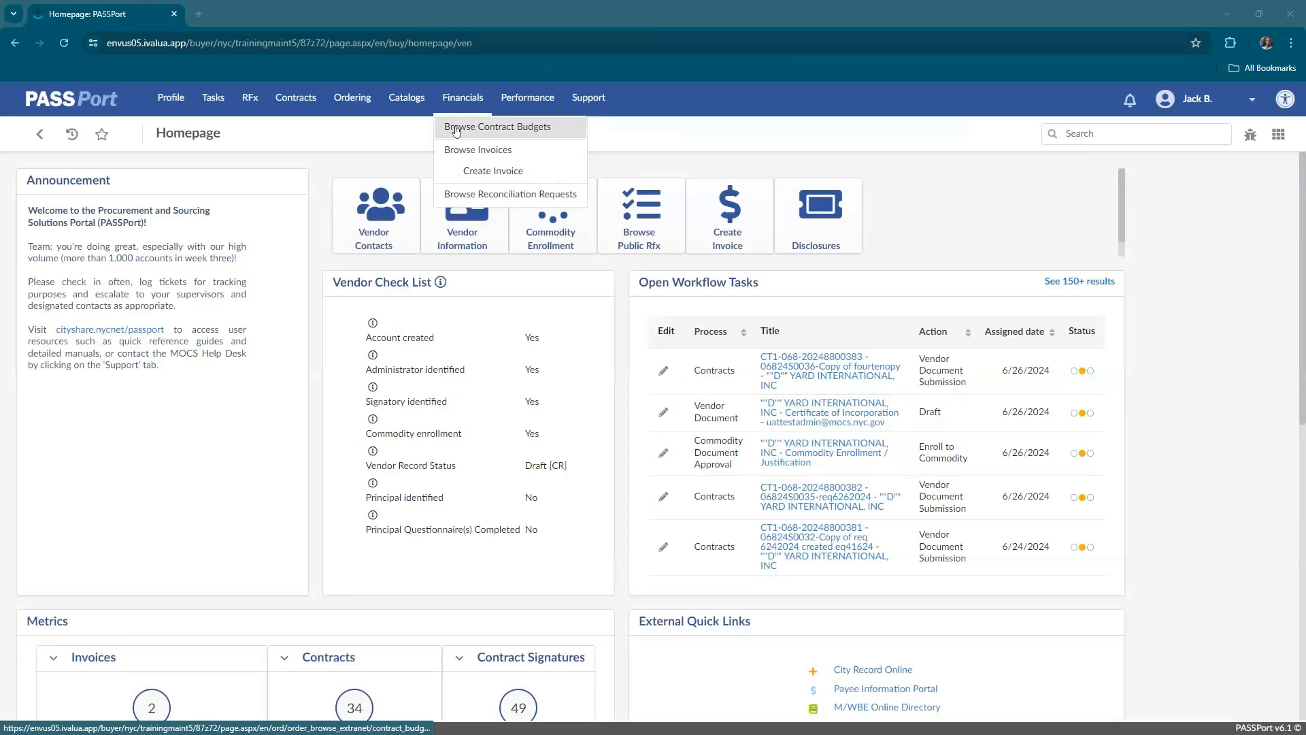
Search the contract budgets by the purchase order ID and open the 125 Discretionary Contract budget record.
left_click(456, 128)
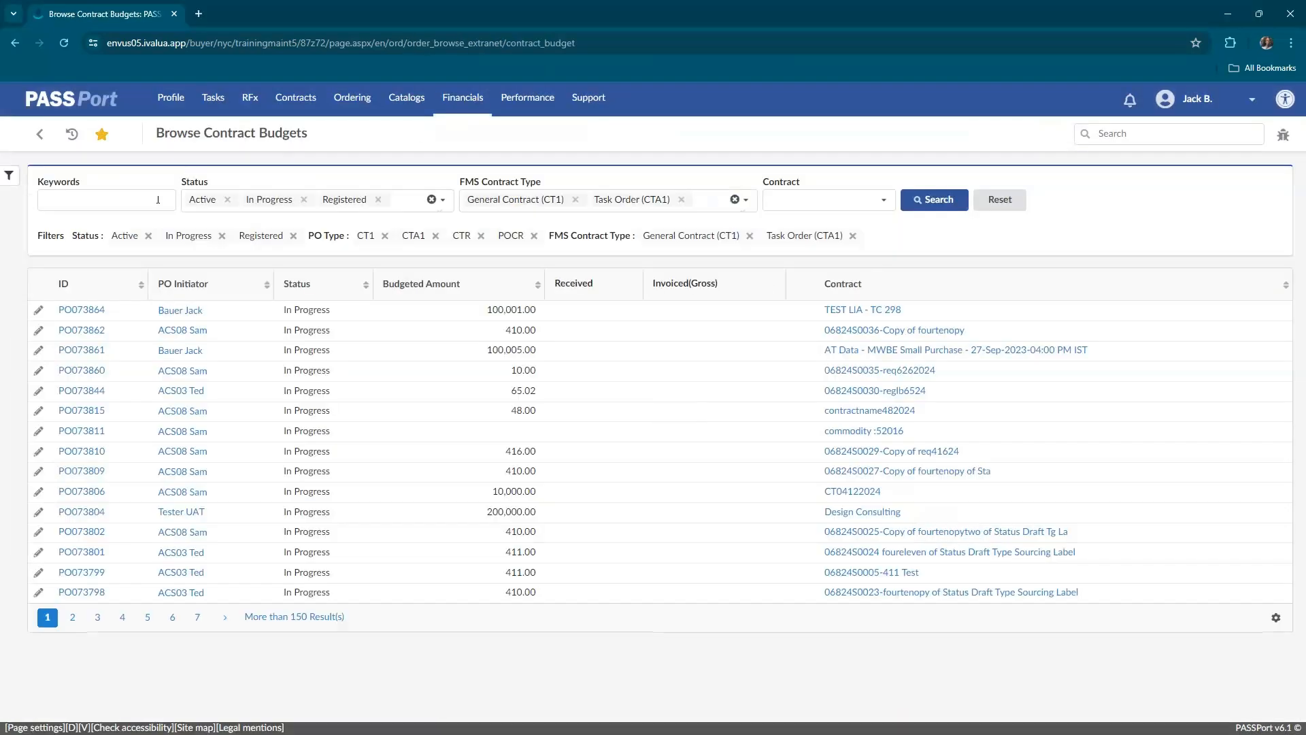
left_click(158, 199)
type("PO07")
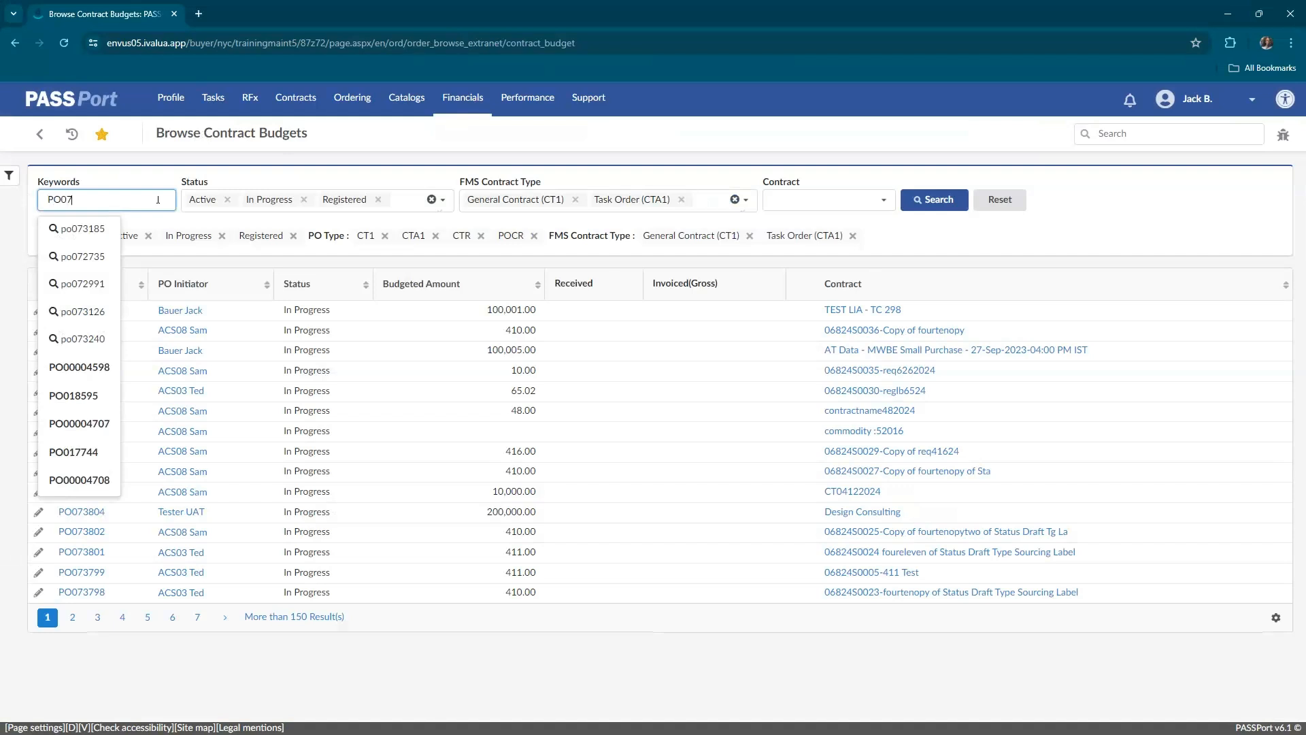
type("1824")
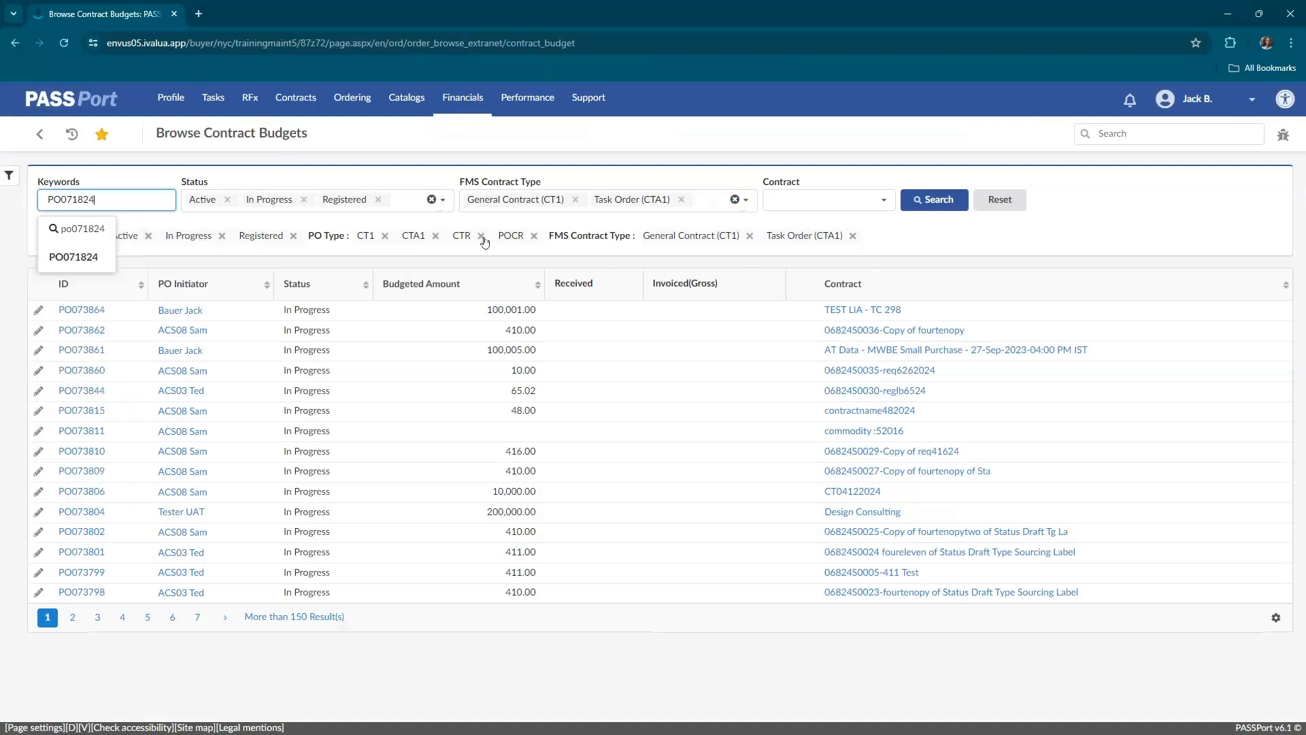
left_click(935, 201)
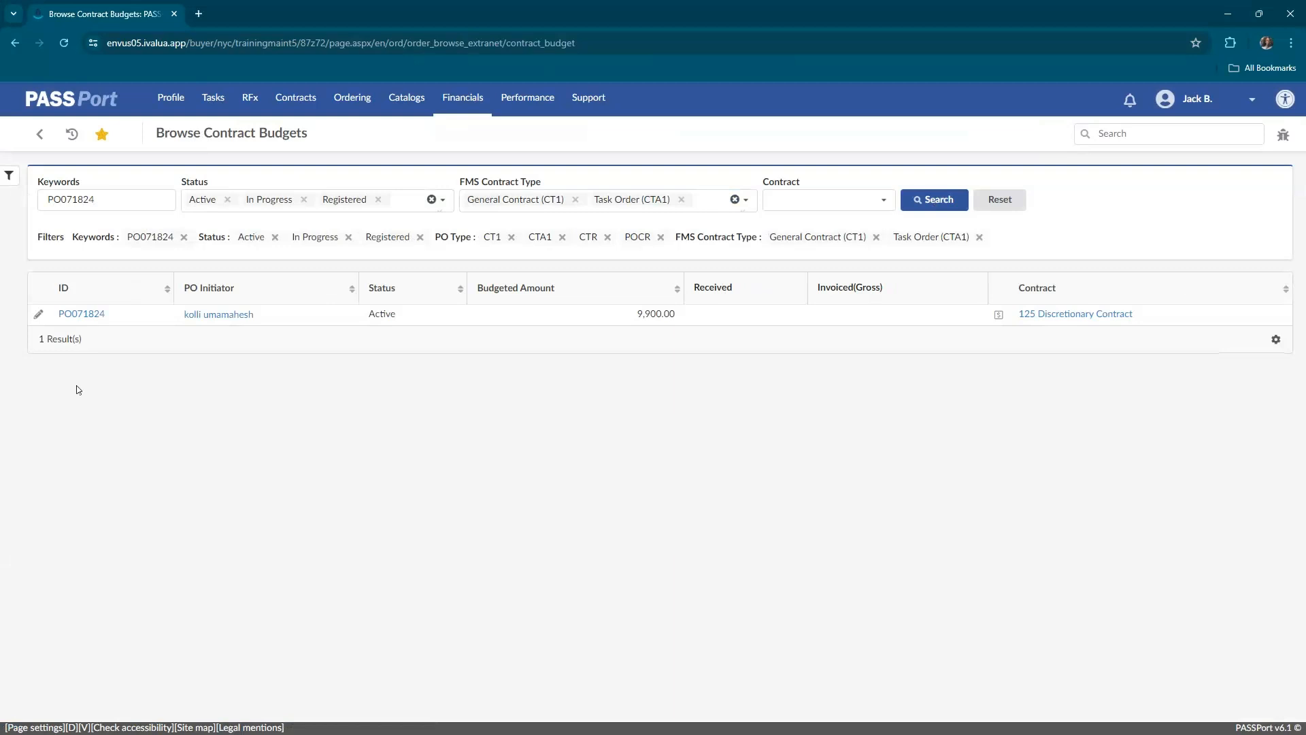
left_click(38, 317)
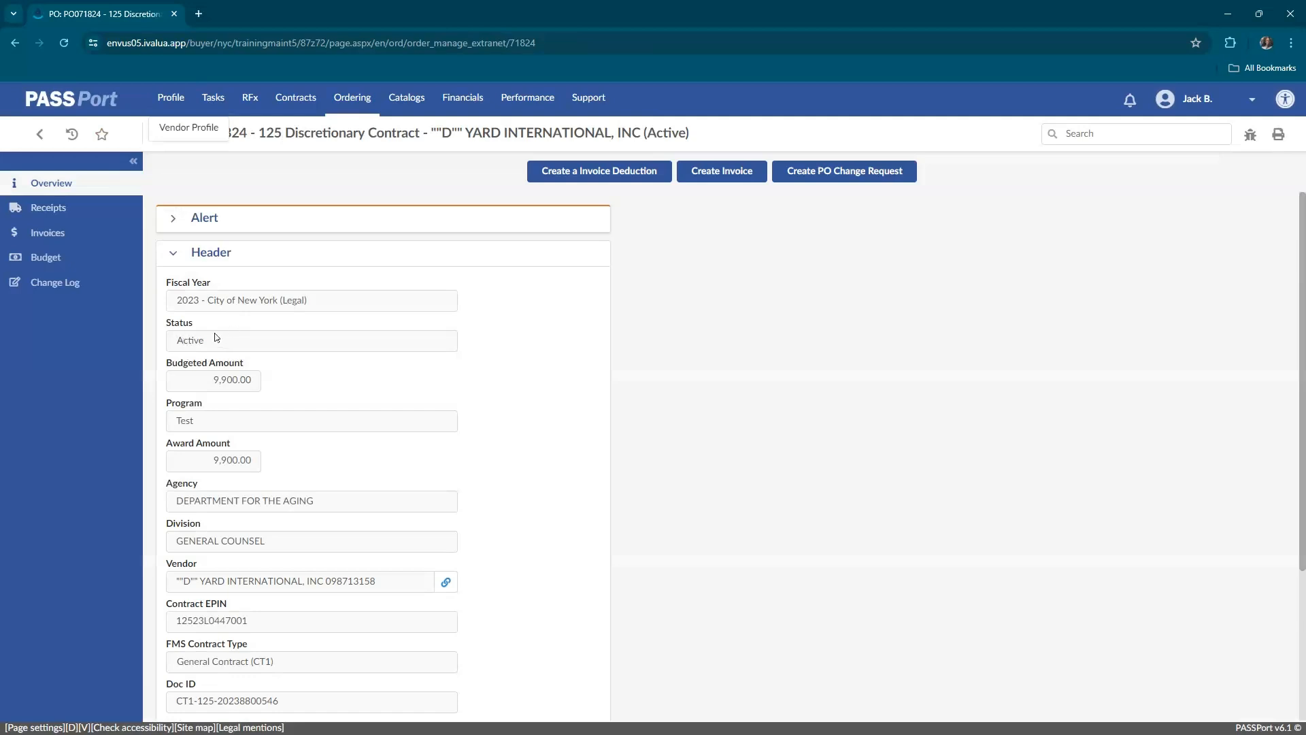
Review the purchase order's header details, receipts and invoice list, including the service date and status columns, and return to its overview.
scroll(250, 415, "down", 3)
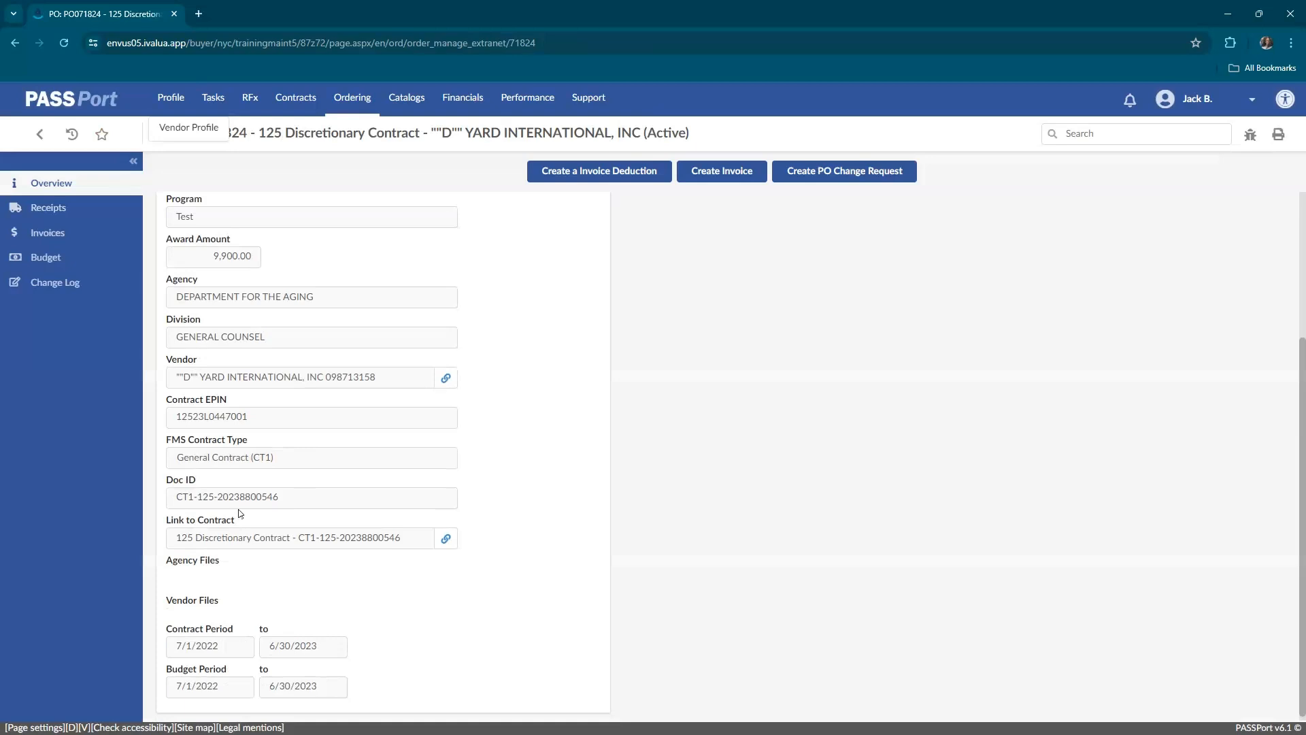
scroll(239, 513, "up", 3)
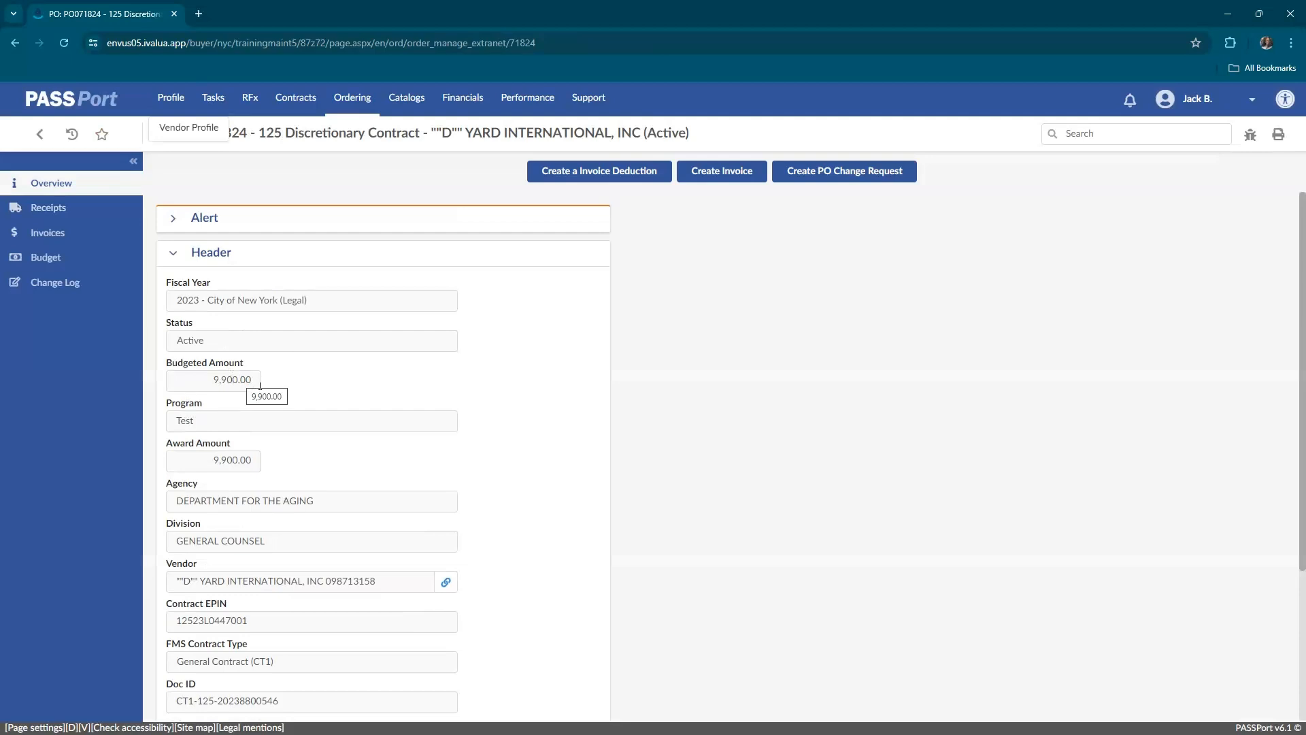
scroll(445, 582, "down", 2)
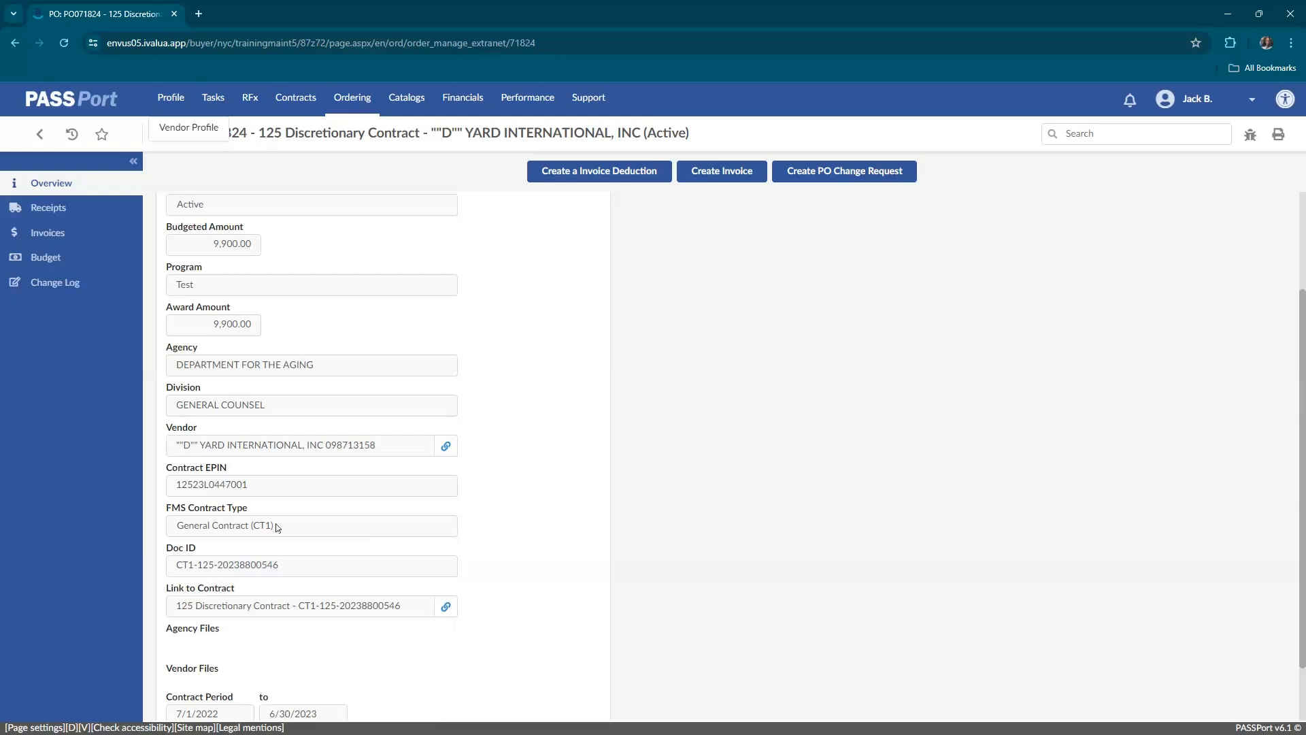
left_click(80, 214)
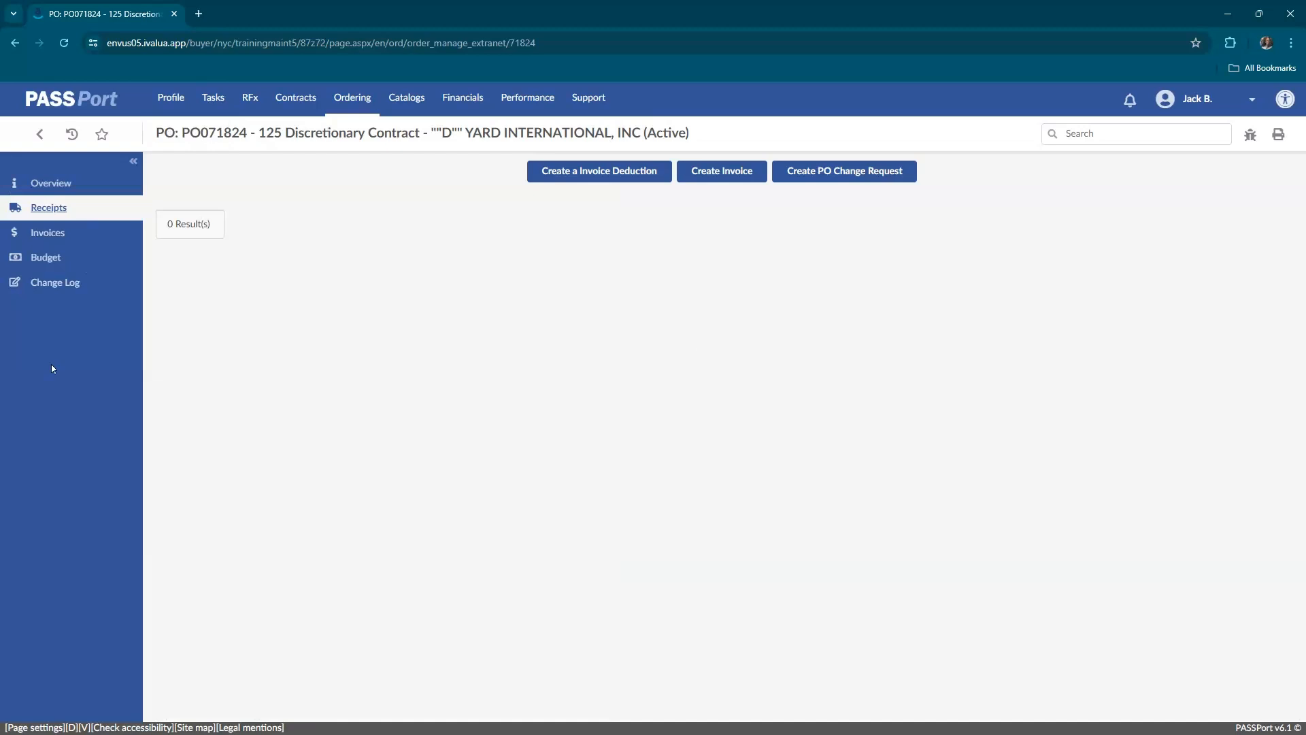
left_click(82, 235)
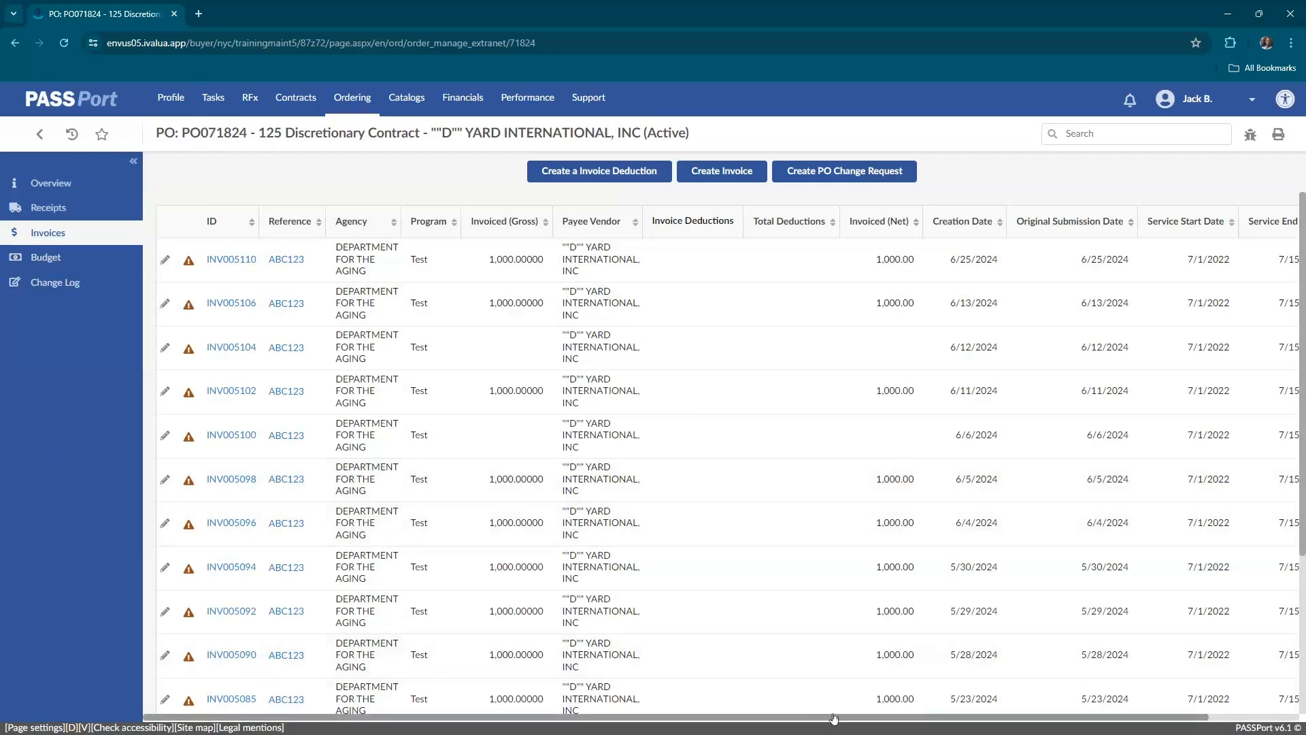
left_click_drag(833, 718, 908, 719)
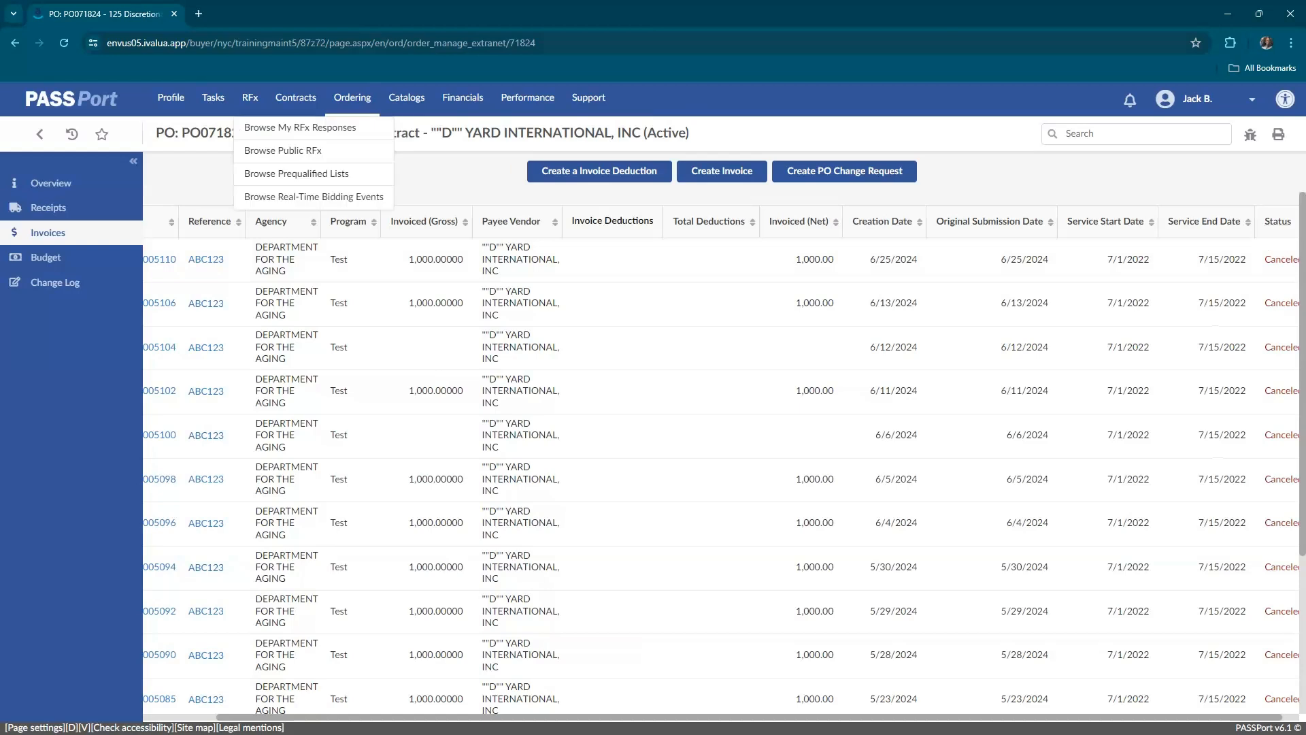
left_click(66, 189)
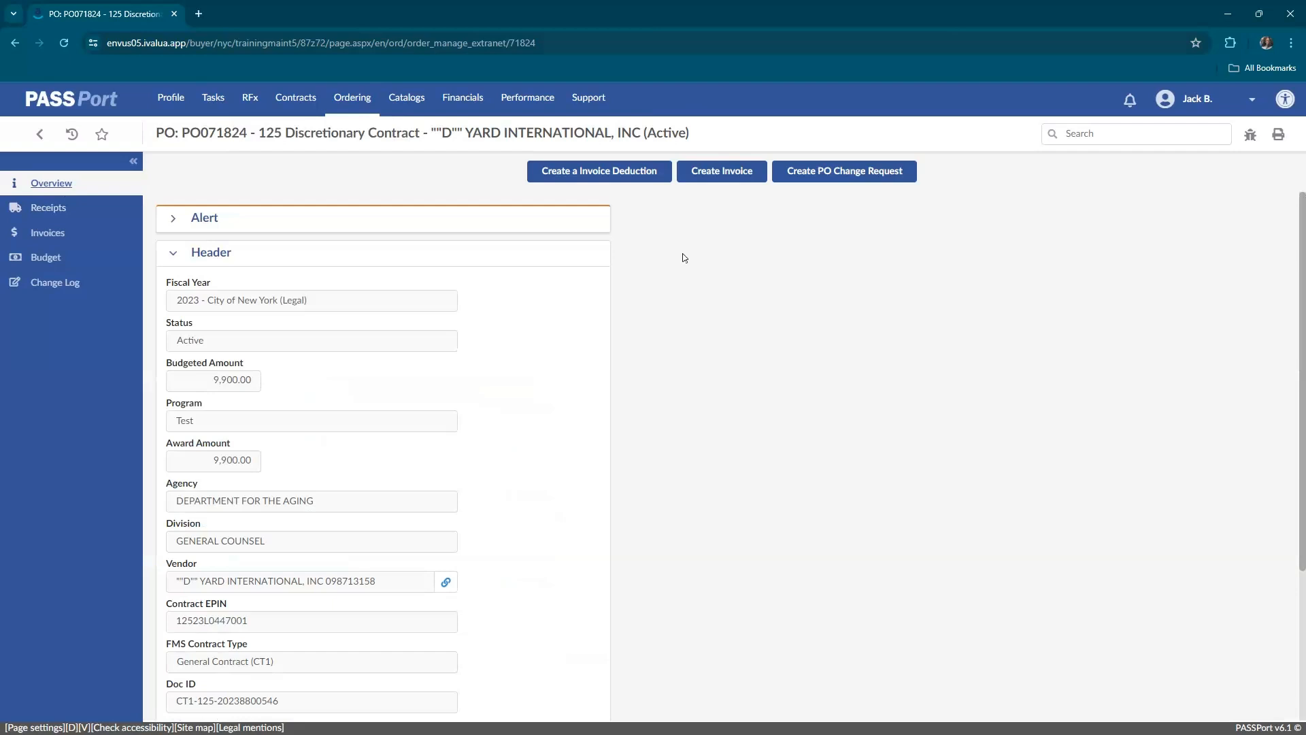
Create an invoice from the purchase order with invoice reference ABC123, check its header and documents sections, and save it.
left_click(724, 178)
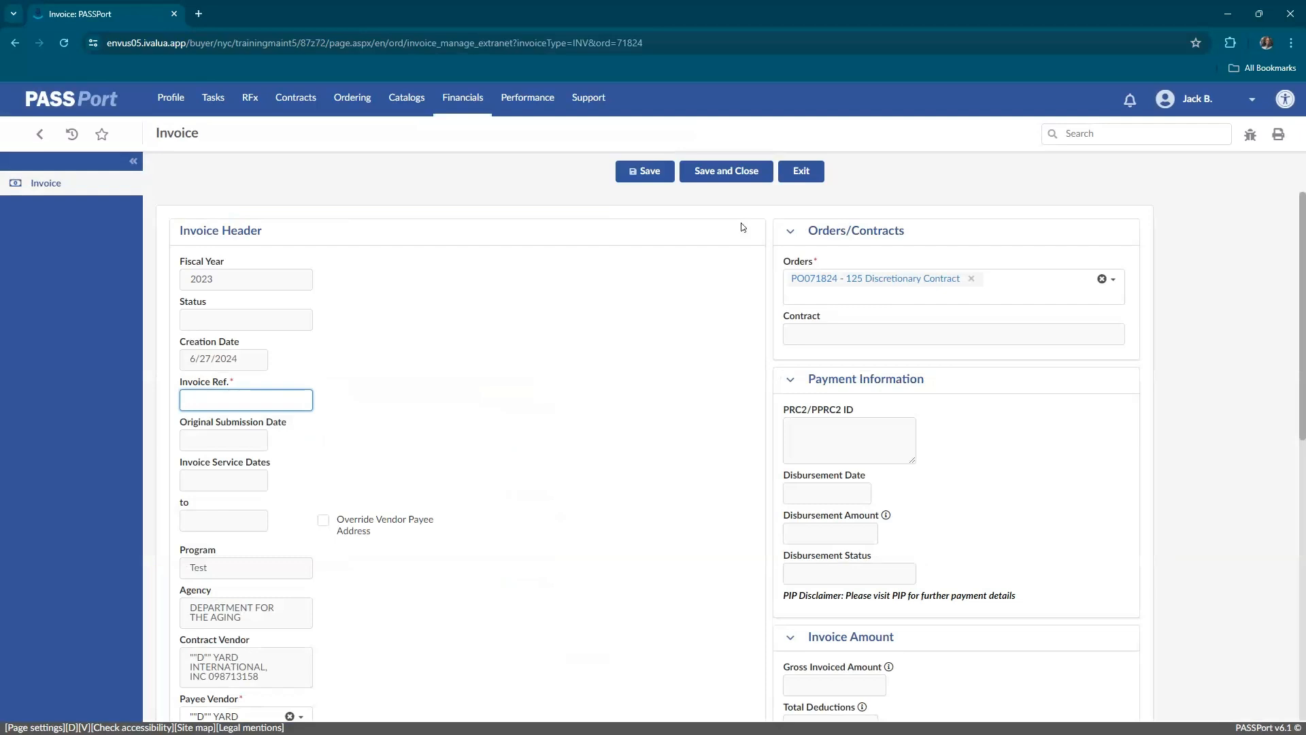
type("ABC123")
scroll(362, 510, "down", 3)
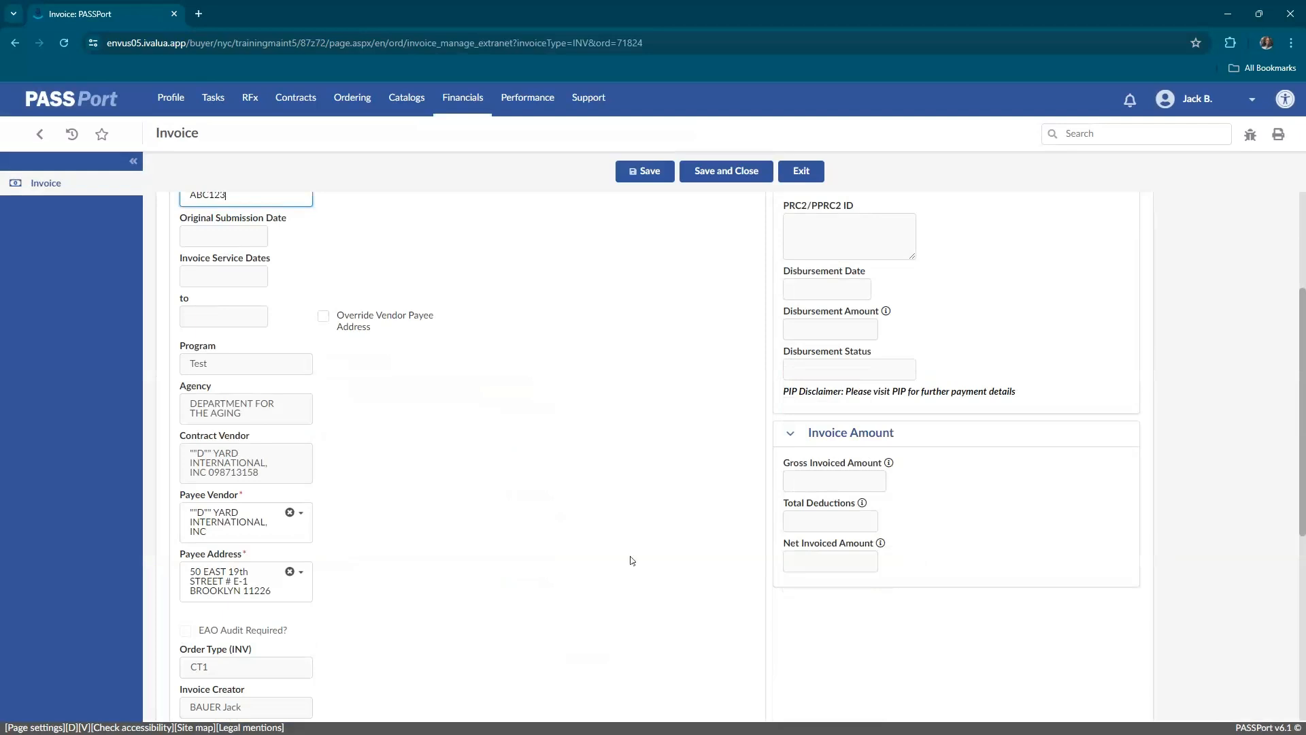
scroll(690, 552, "up", 3)
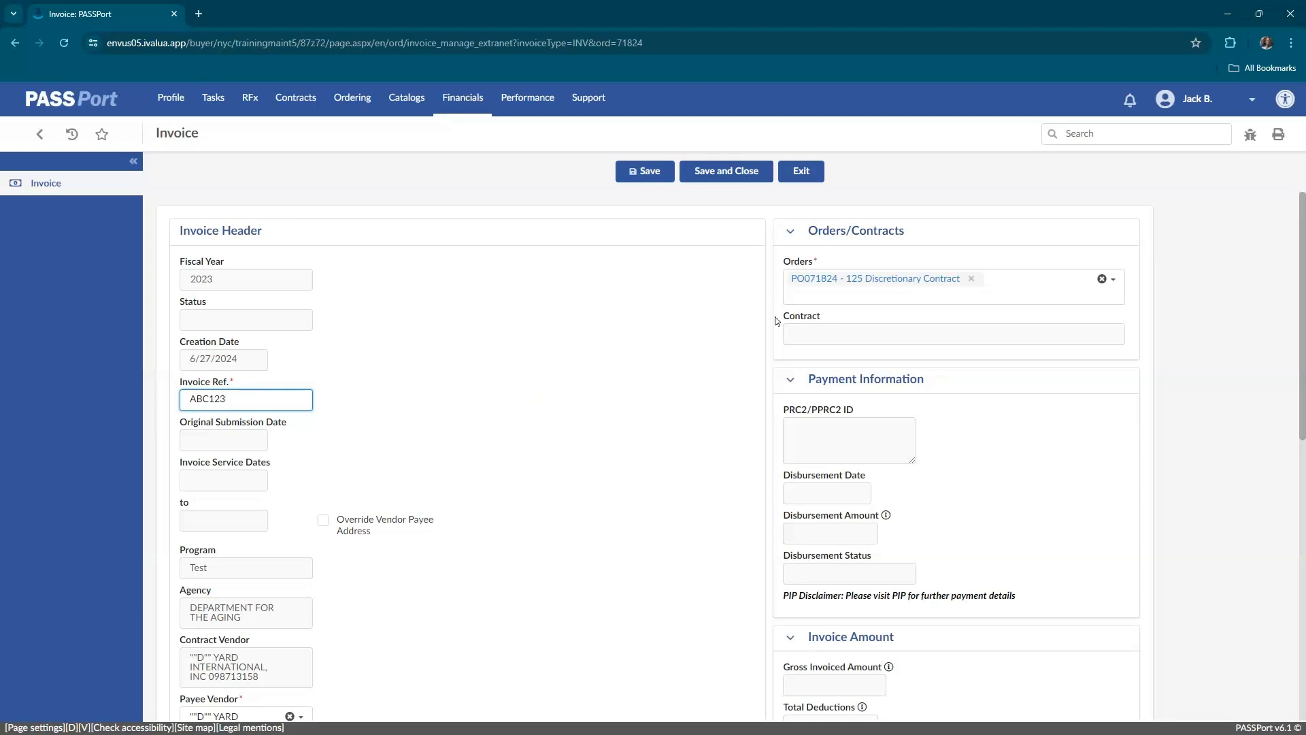
scroll(547, 449, "down", 8)
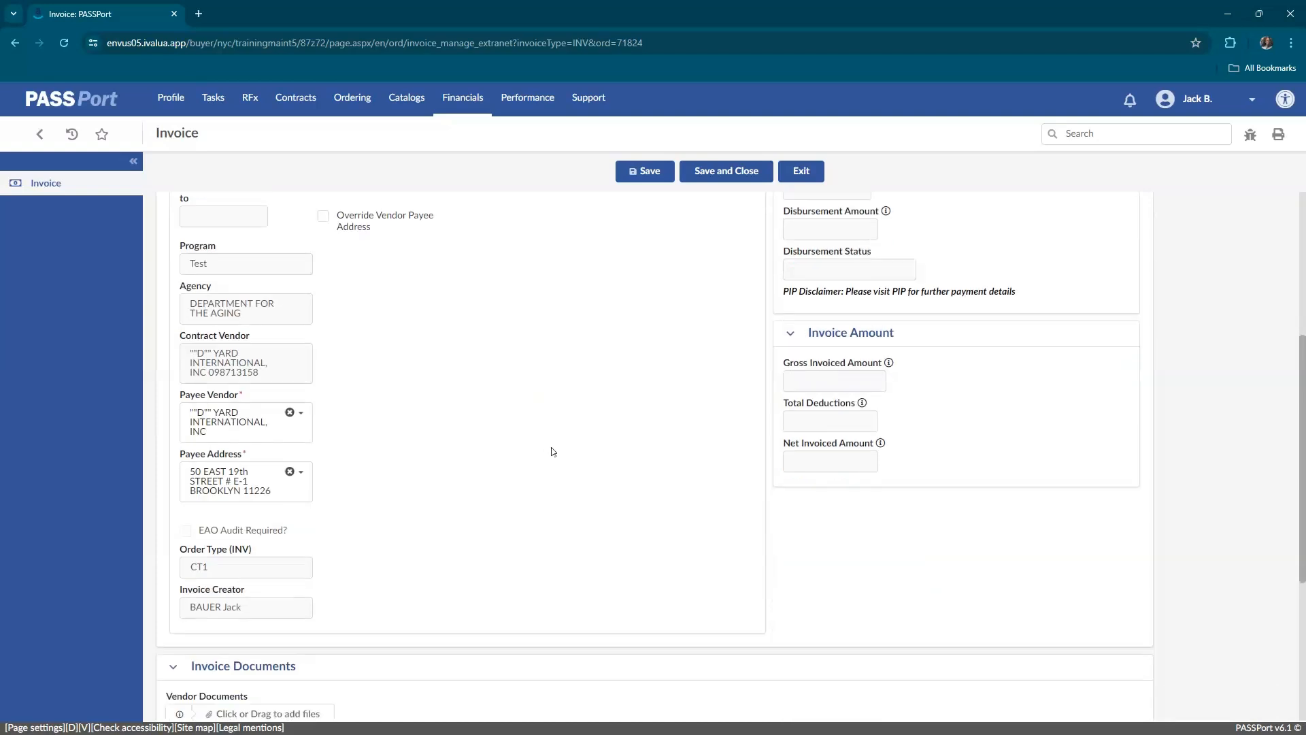
scroll(476, 451, "down", 1)
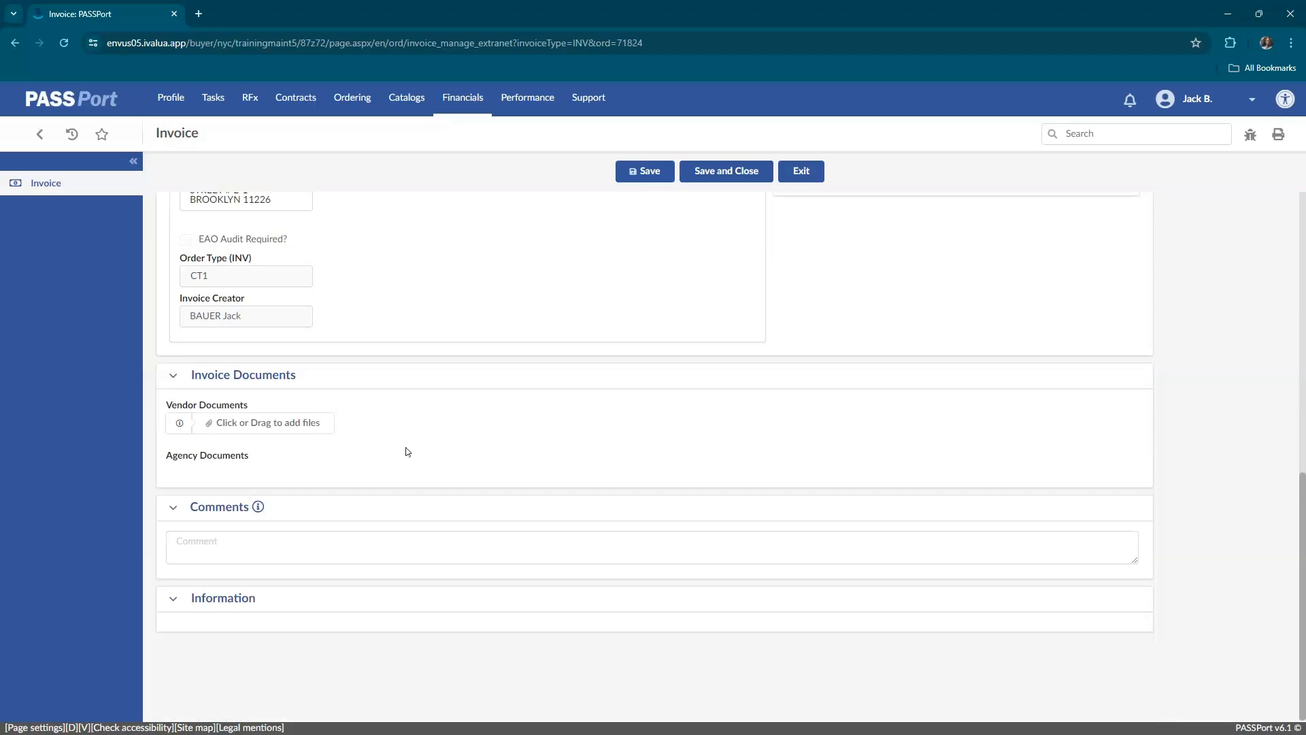
scroll(618, 500, "up", 10)
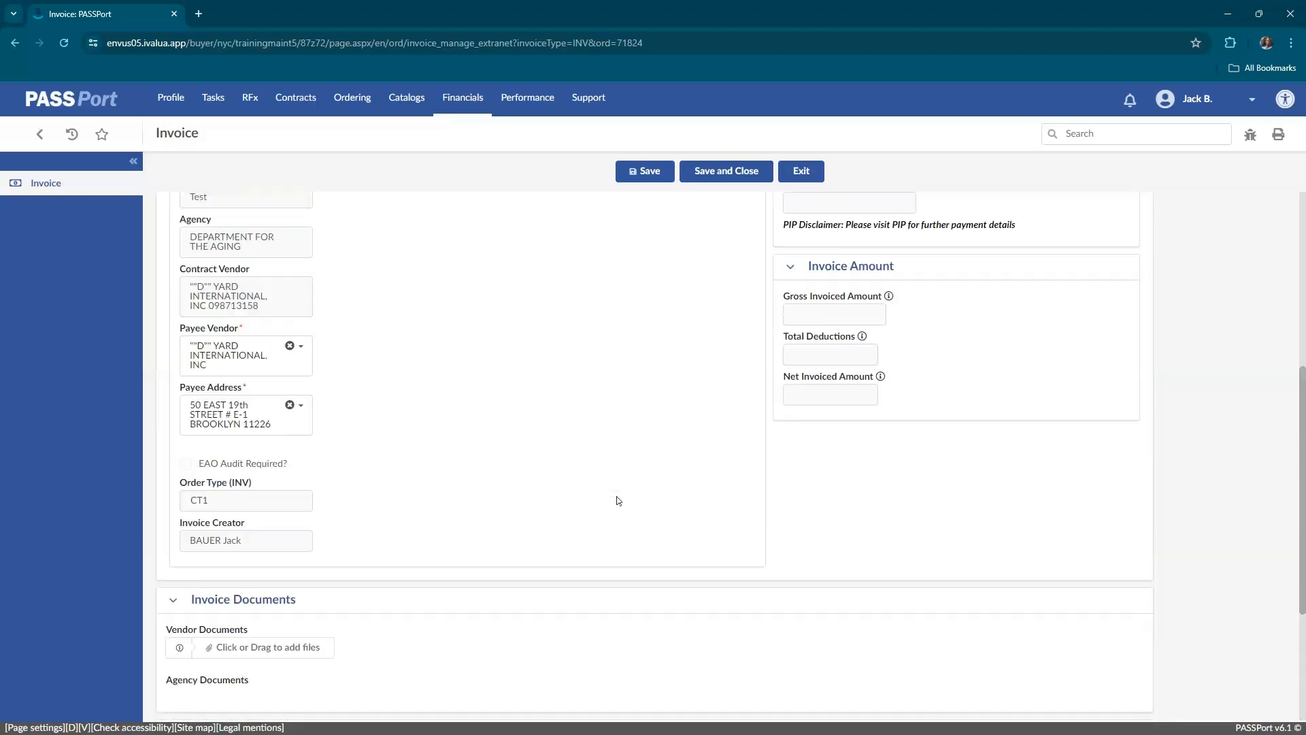
left_click(647, 173)
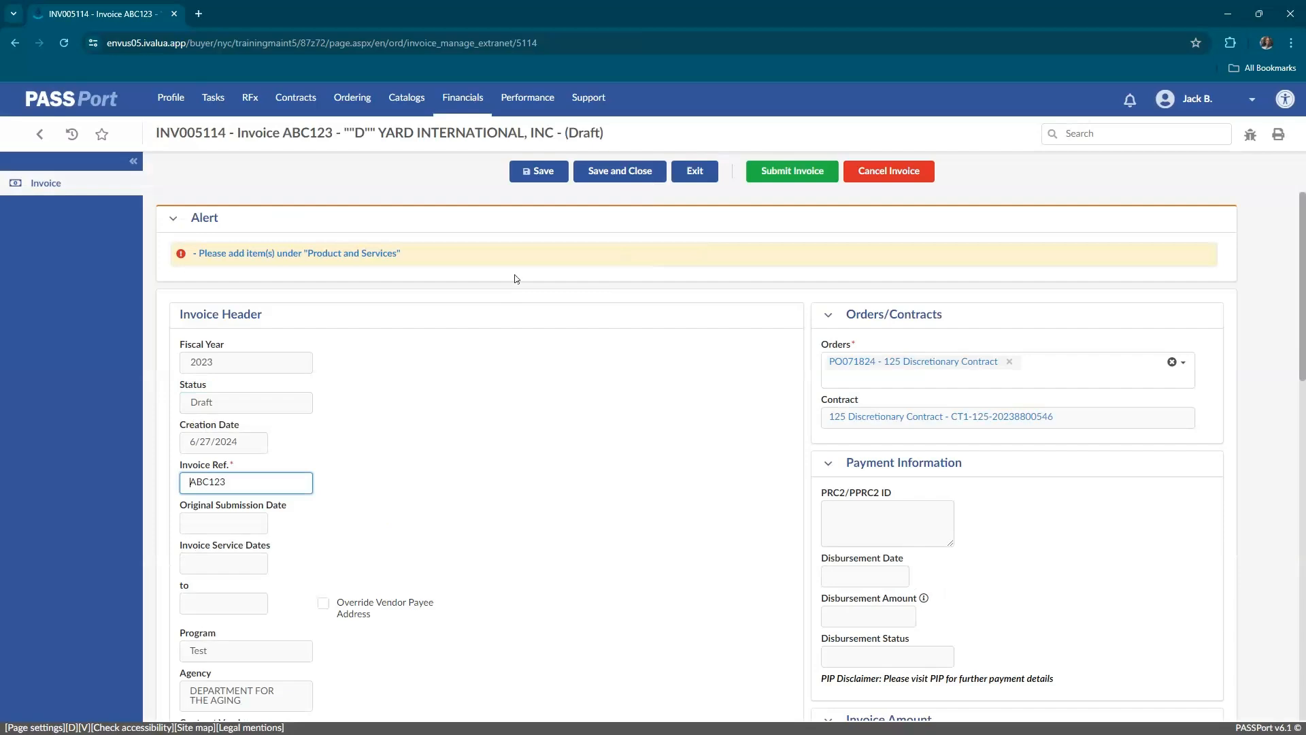
Add an invoice line under Products / Services for the item Food Delivery - Brooklyn Shelters and save the line.
scroll(514, 279, "down", 10)
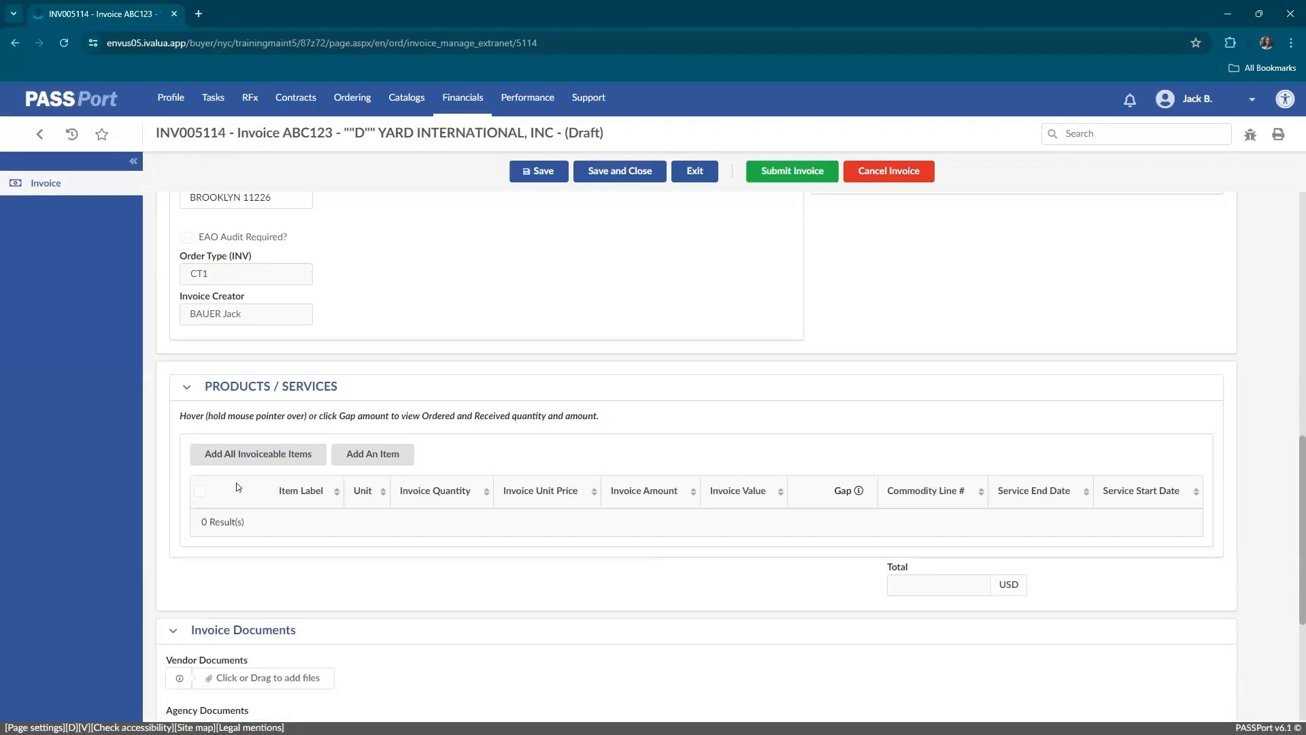
left_click(375, 460)
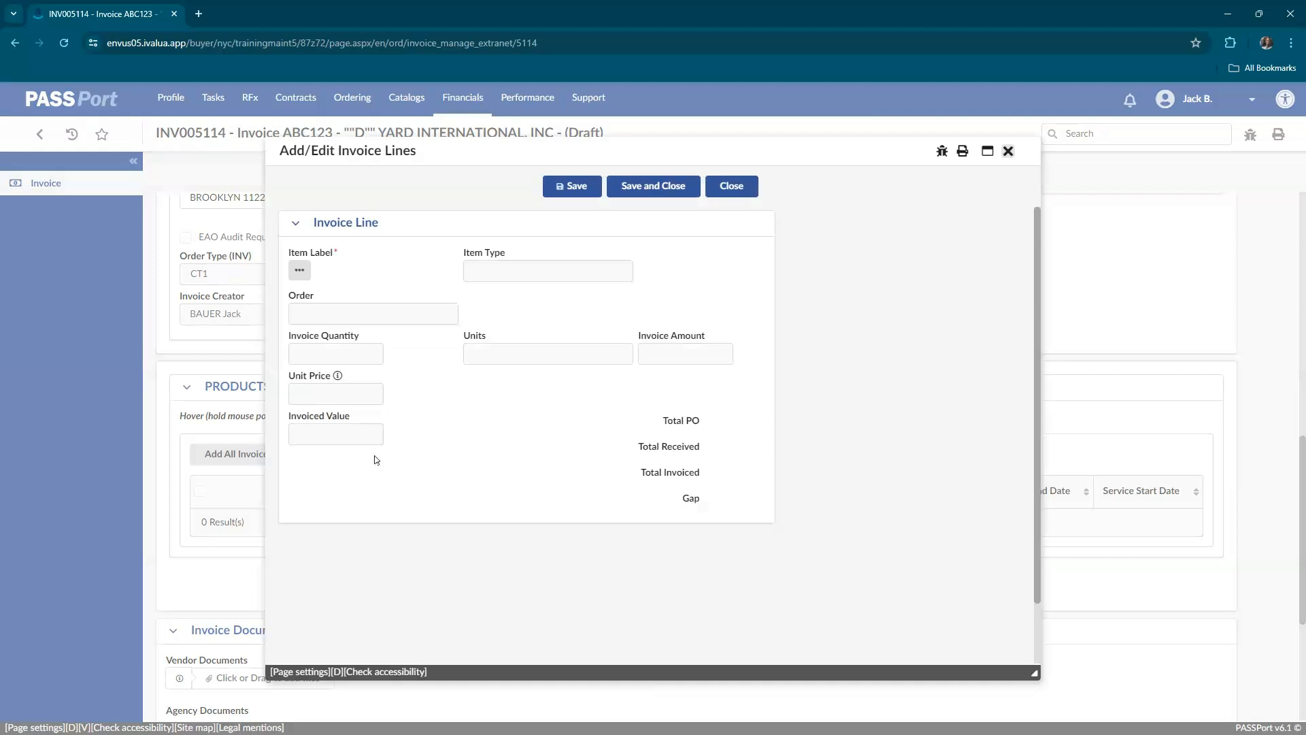
left_click(309, 271)
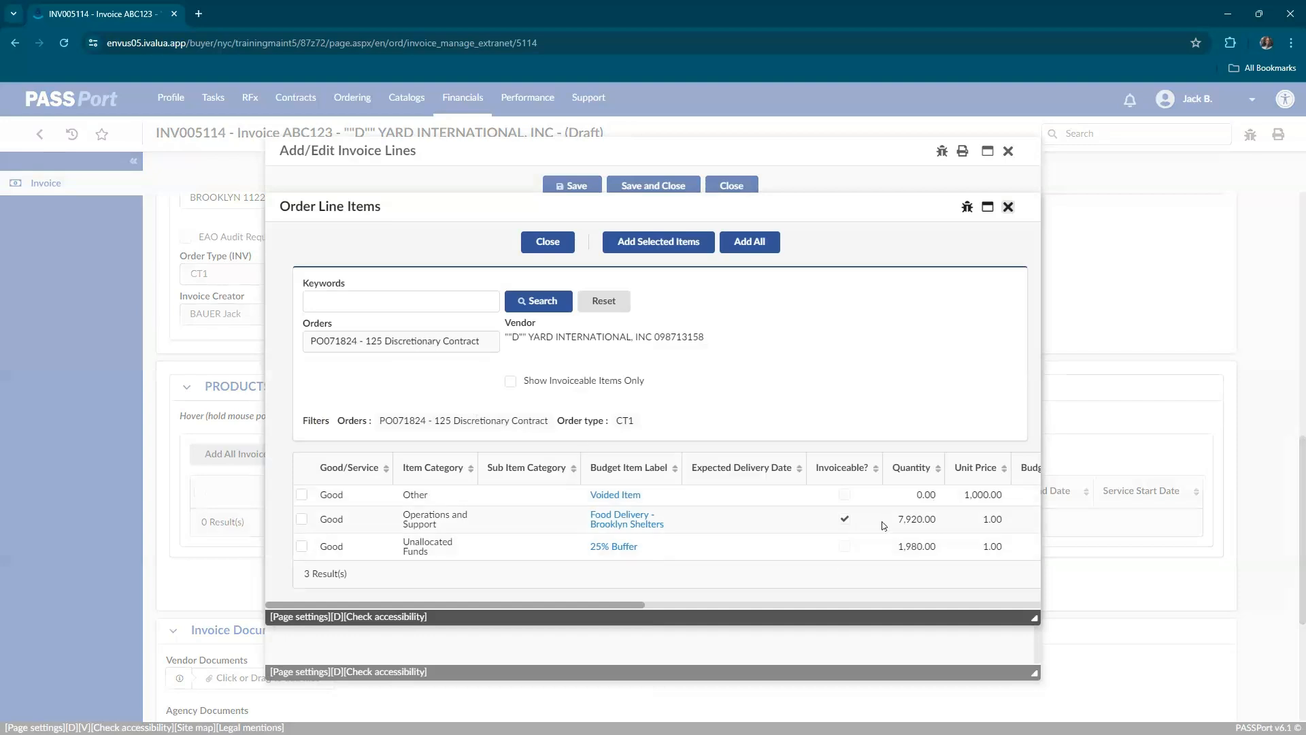
left_click(301, 519)
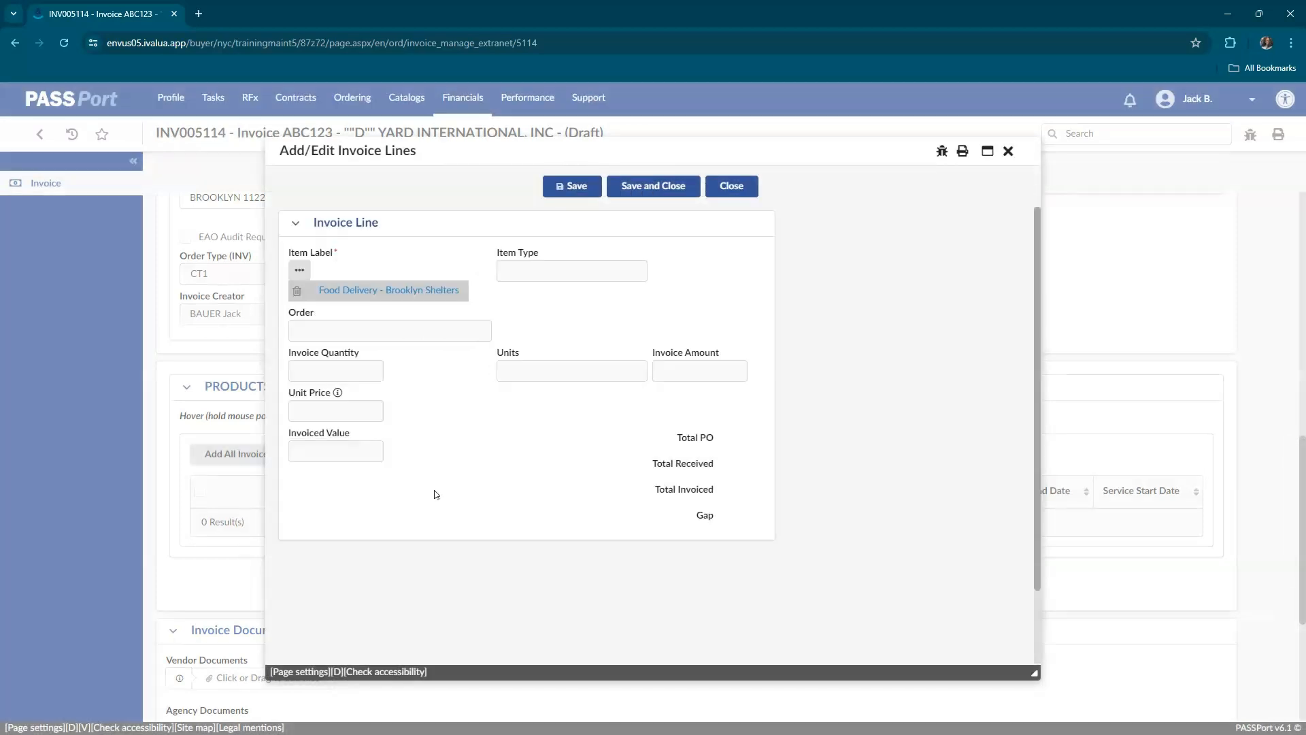
left_click(563, 194)
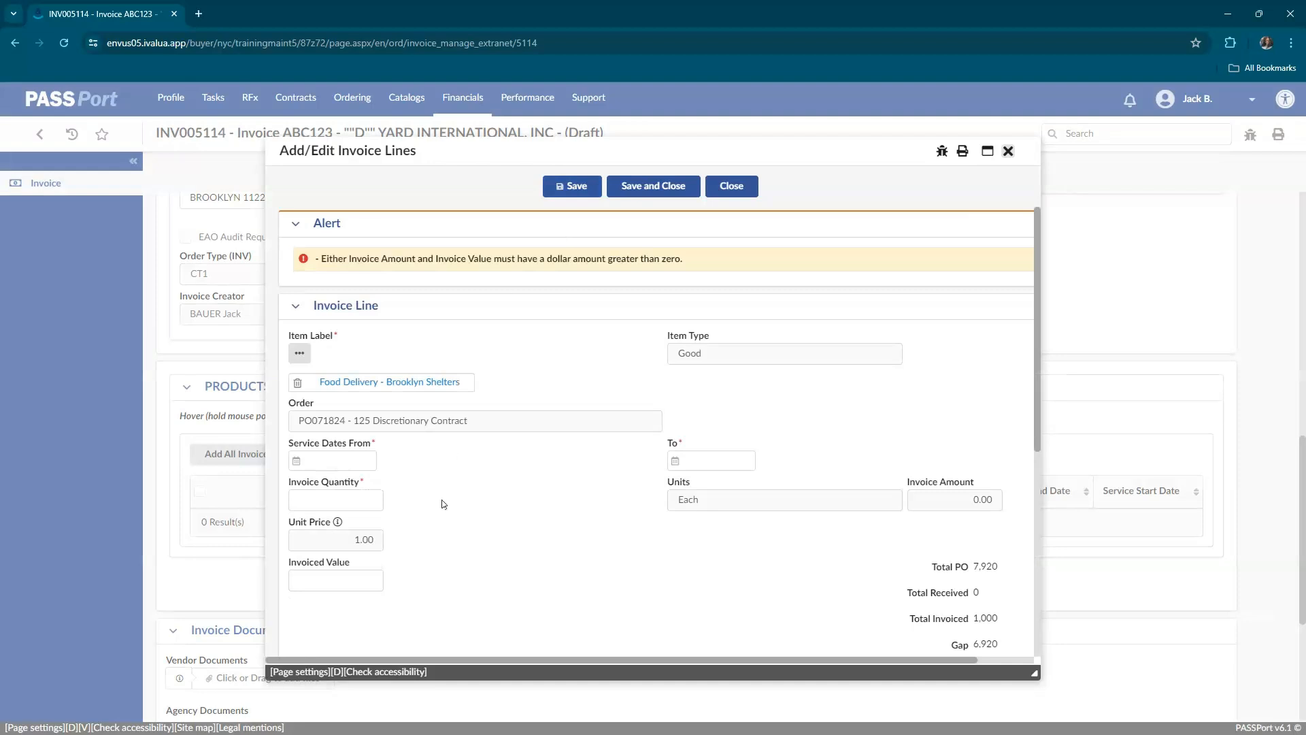
Set the Food Delivery invoice line's service start date to 7/1/2022.
scroll(442, 503, "down", 1)
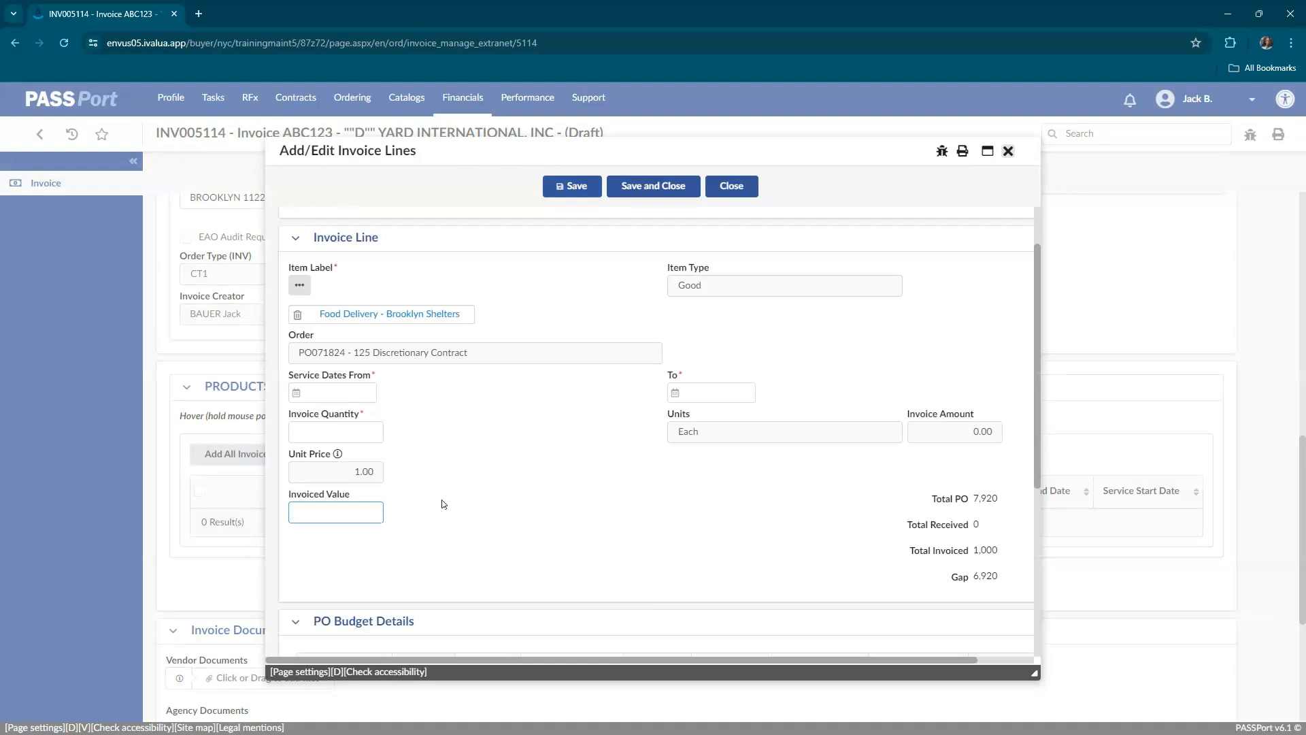
left_click(341, 388)
left_click(340, 386)
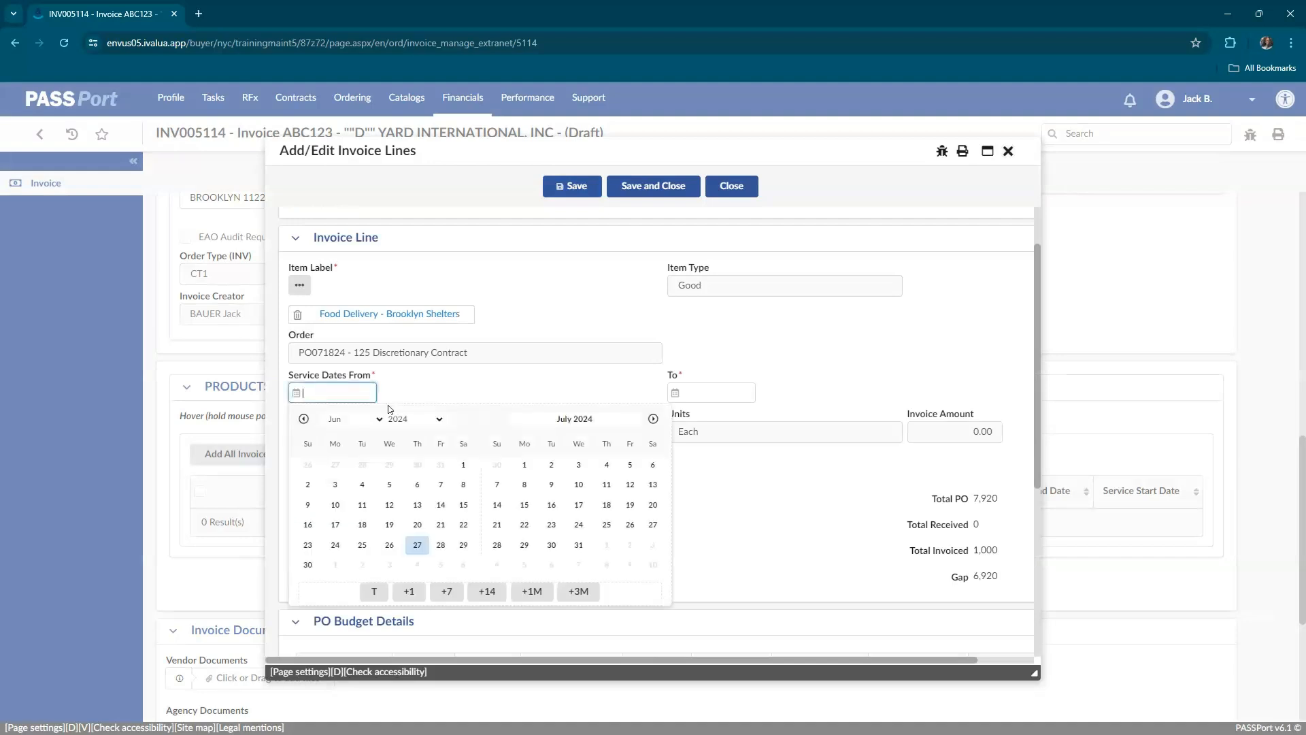
left_click(380, 419)
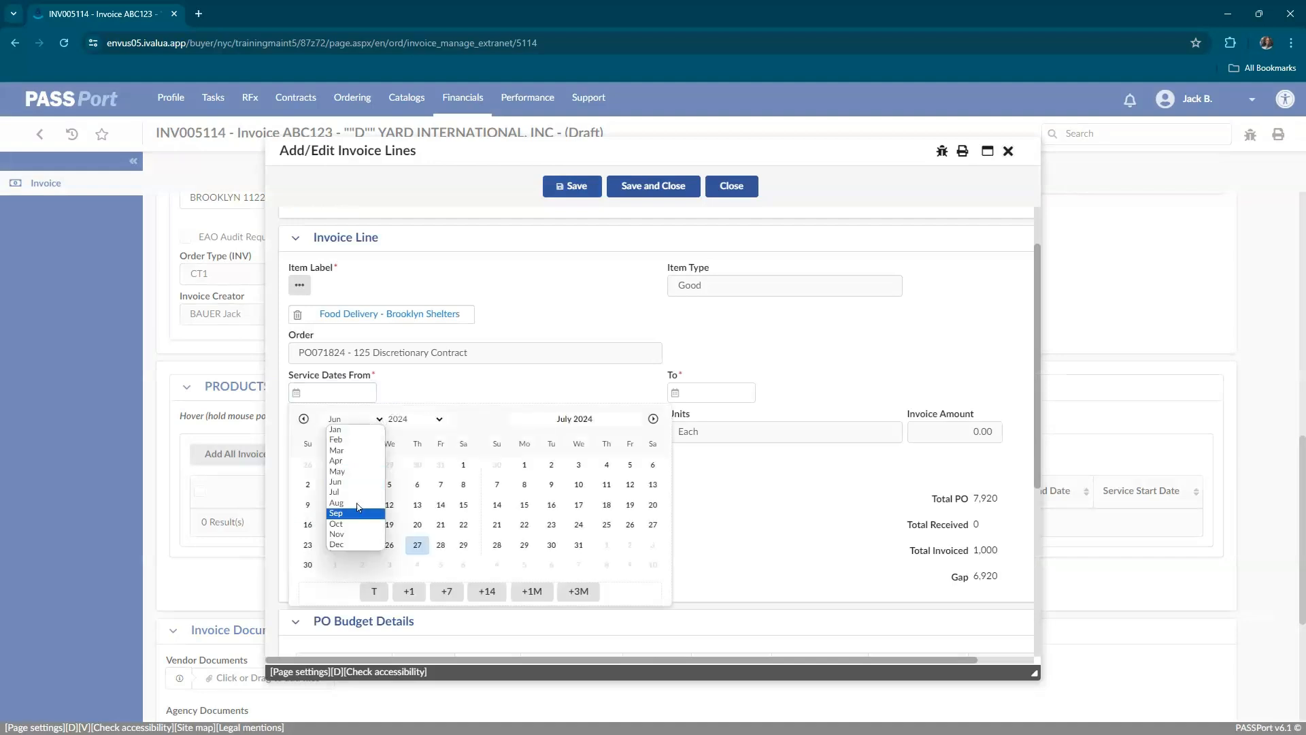
left_click(351, 489)
left_click(333, 465)
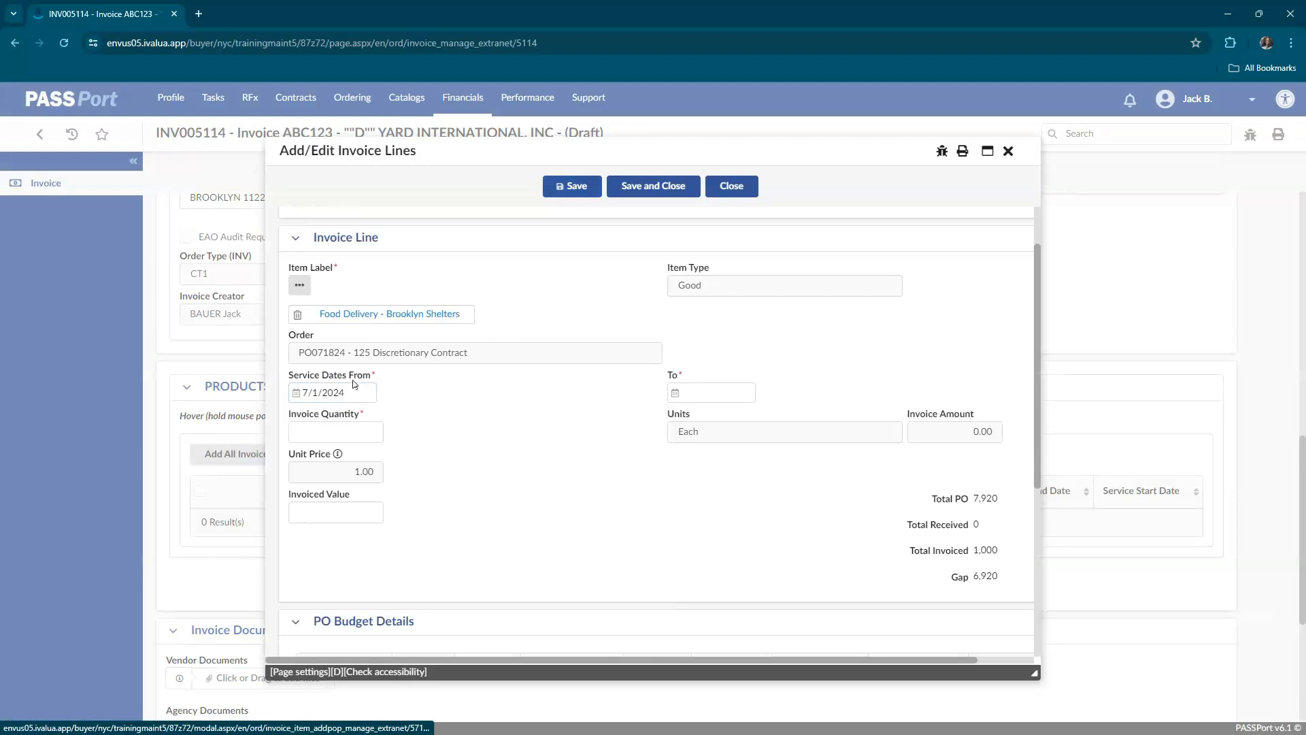
left_click(355, 392)
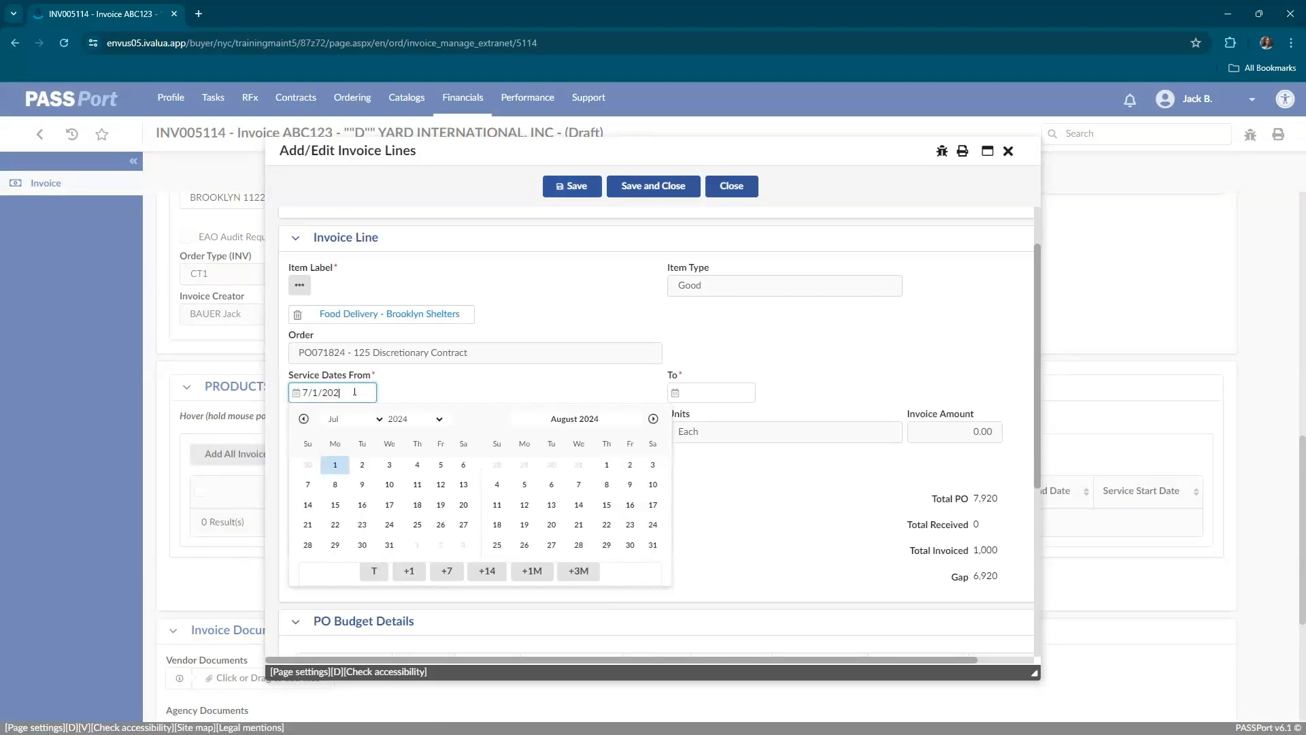
type("2")
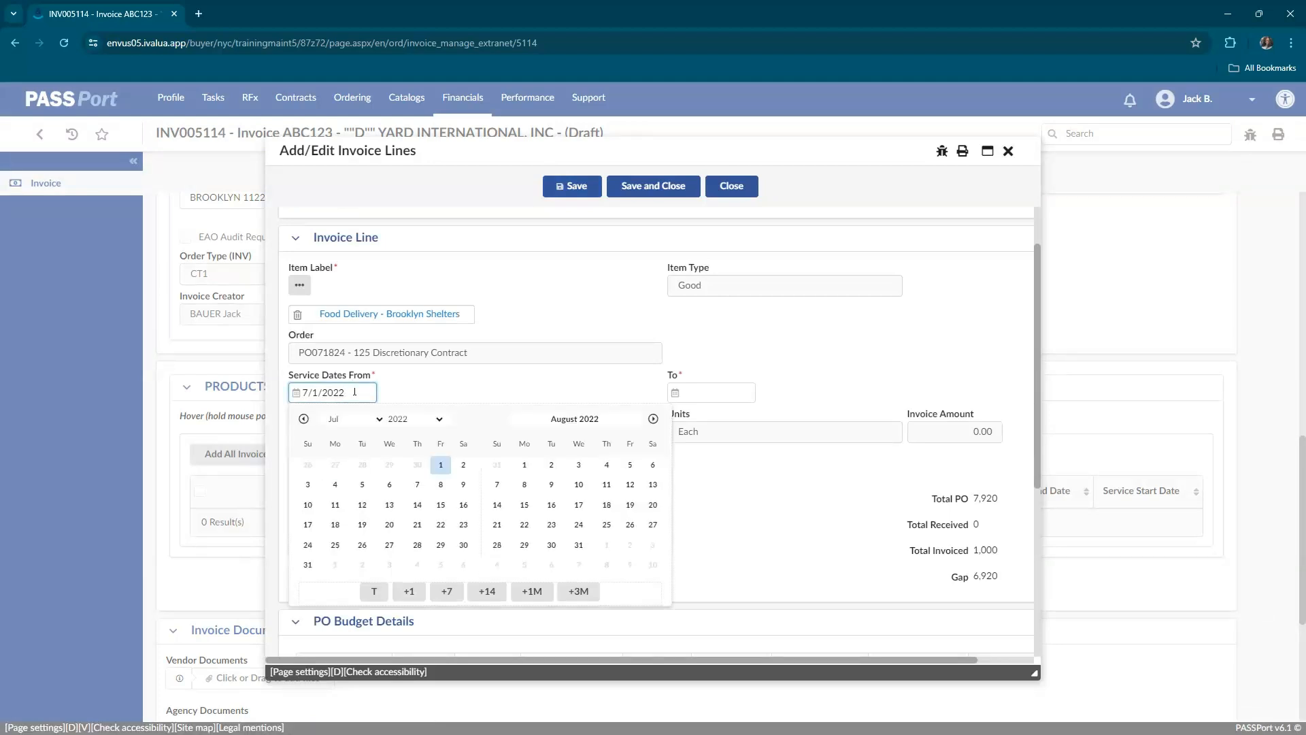
Set the Food Delivery invoice line's service end date to 7/15/2022.
left_click(687, 393)
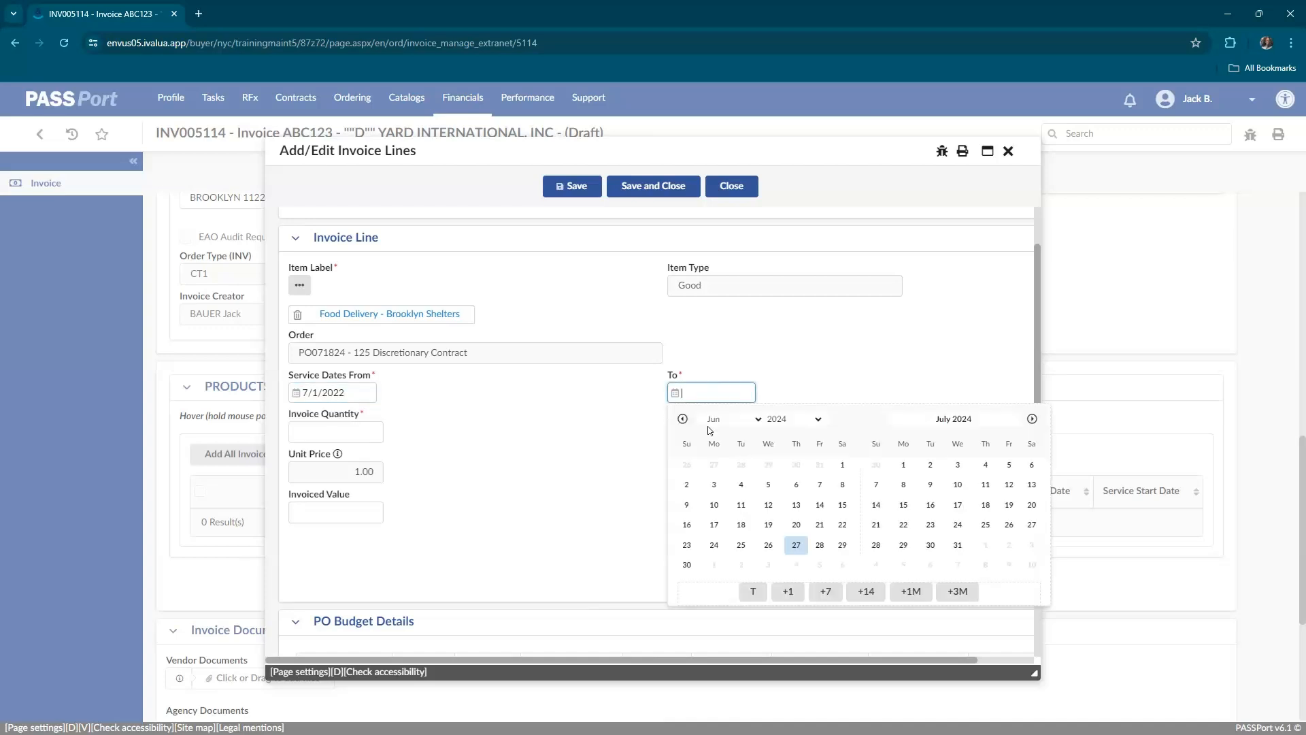
left_click(757, 419)
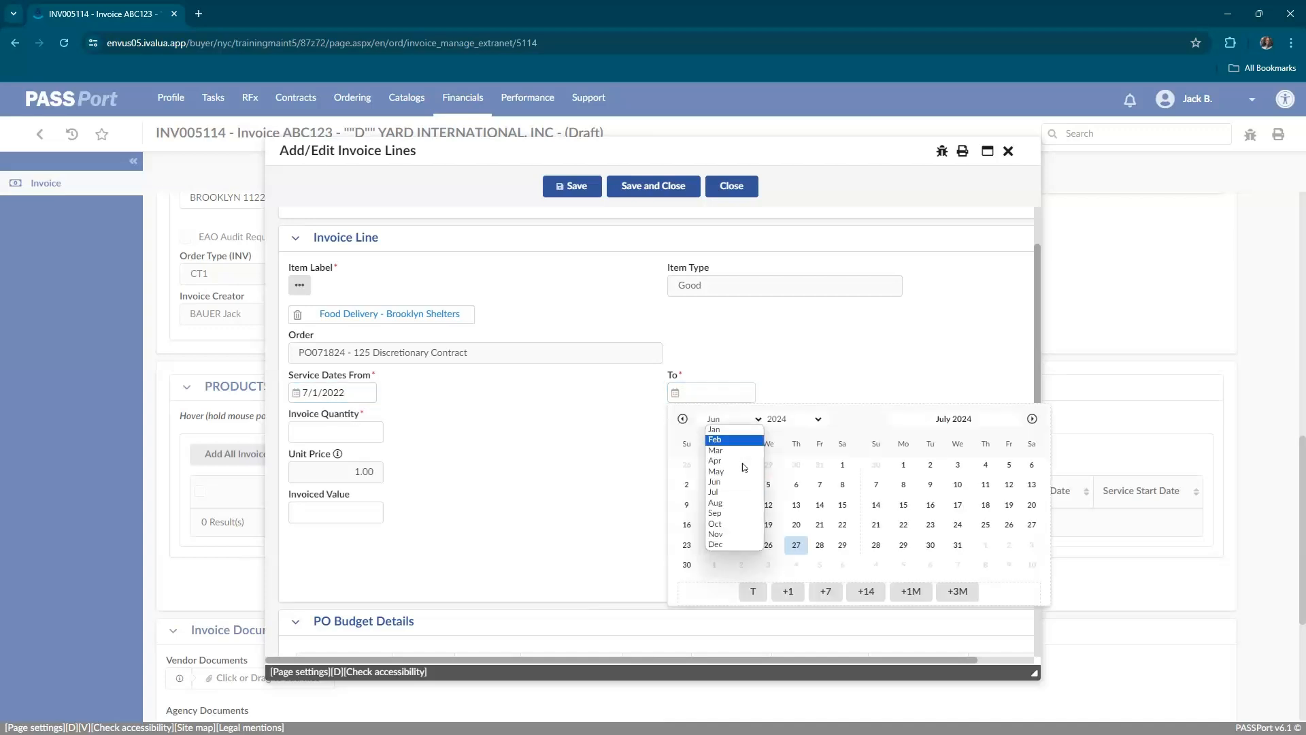
left_click(722, 491)
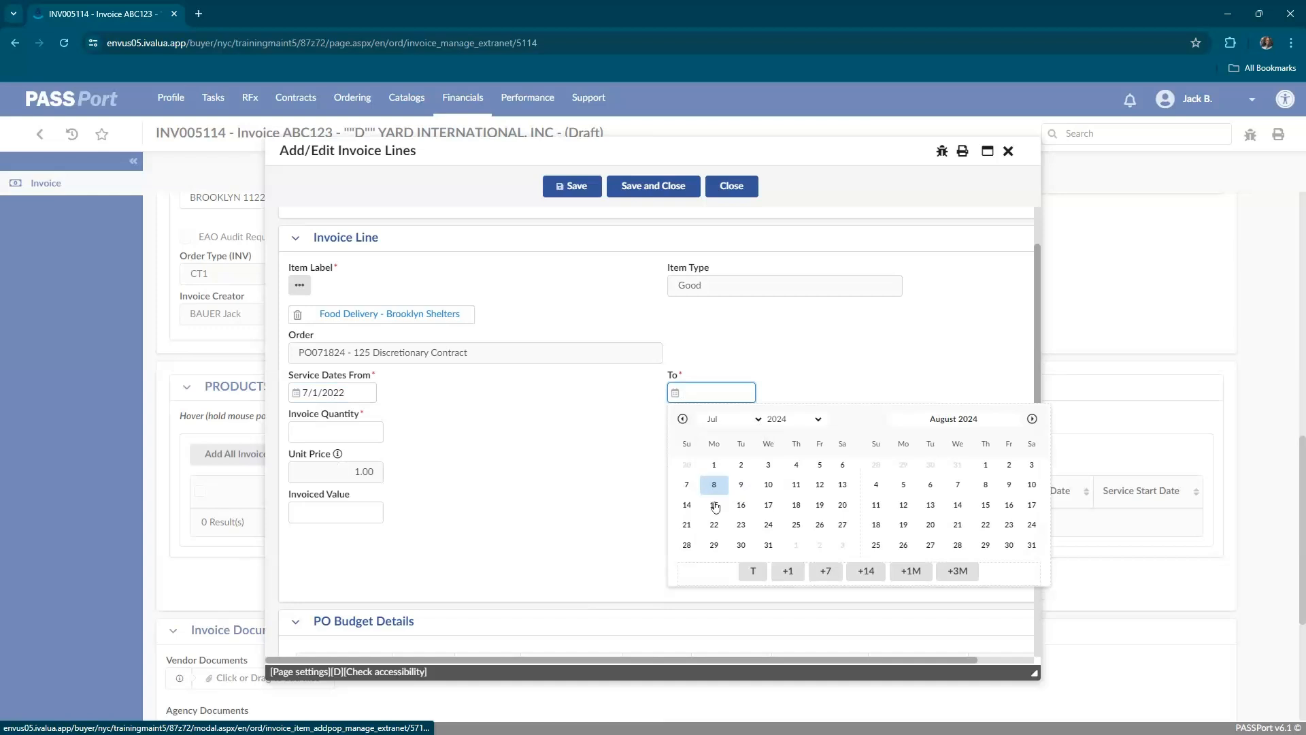
left_click(714, 503)
left_click(742, 394)
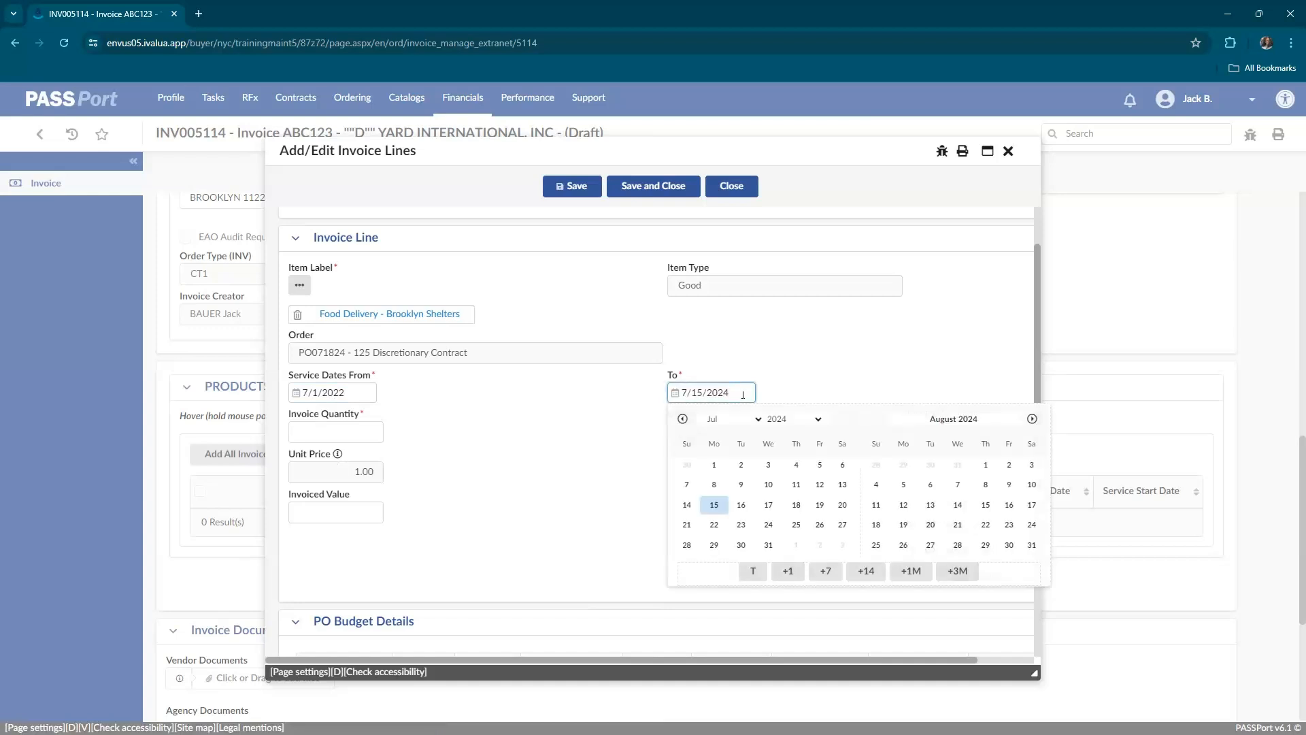
key("BackSpace")
type("2")
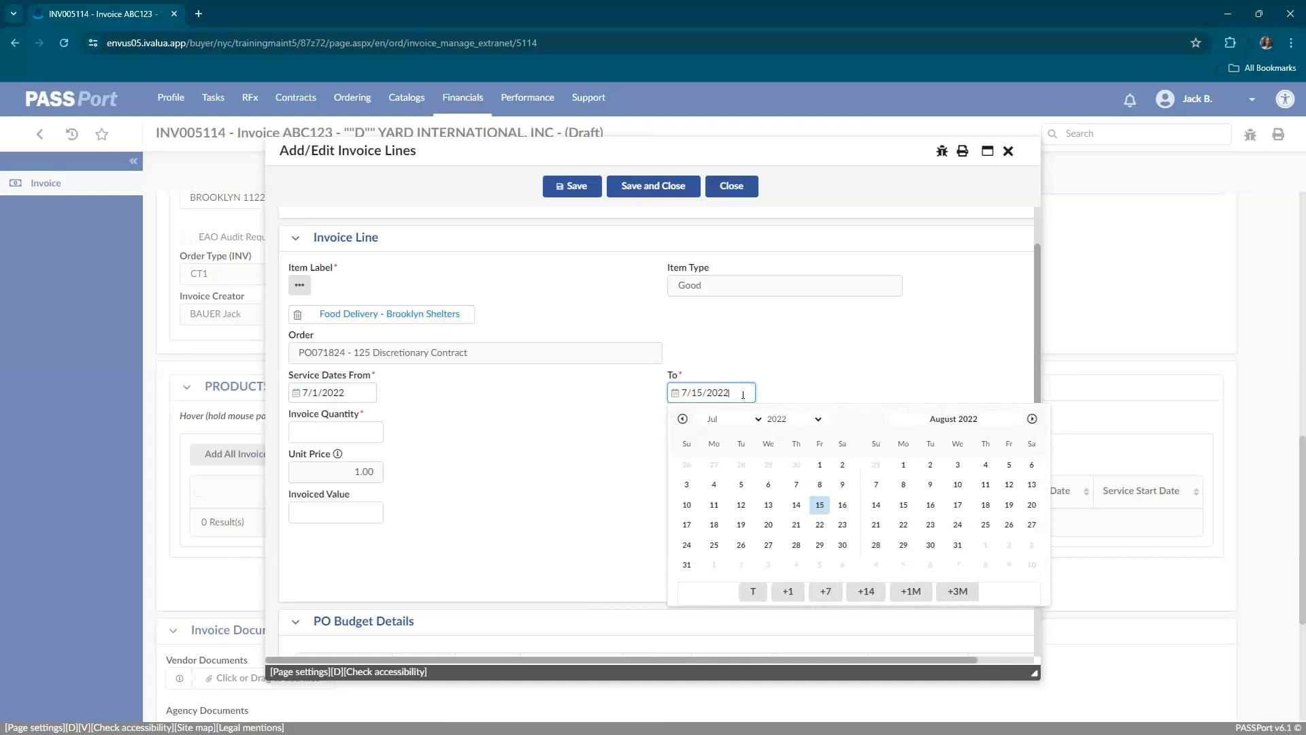
Check the PO budget details, set the Food Delivery line's invoice quantity to 1000, and save and close the line.
left_click(563, 449)
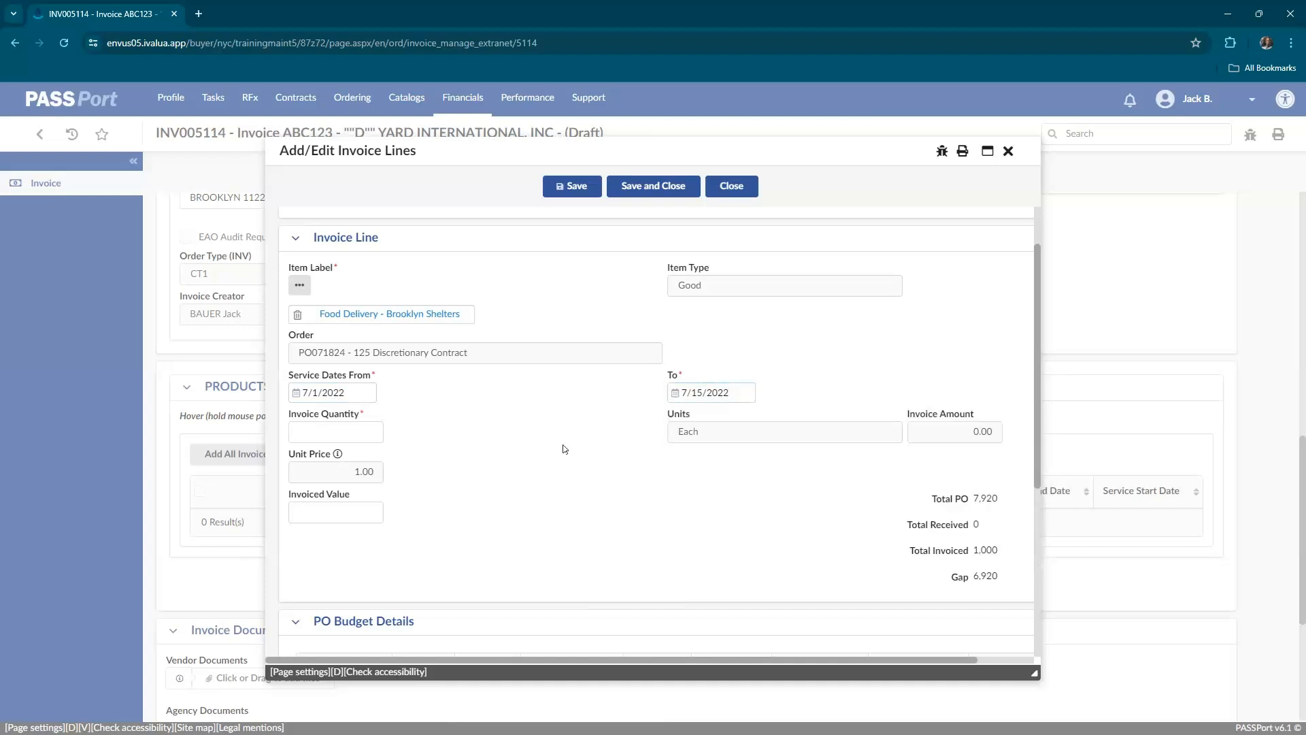
scroll(574, 455, "down", 3)
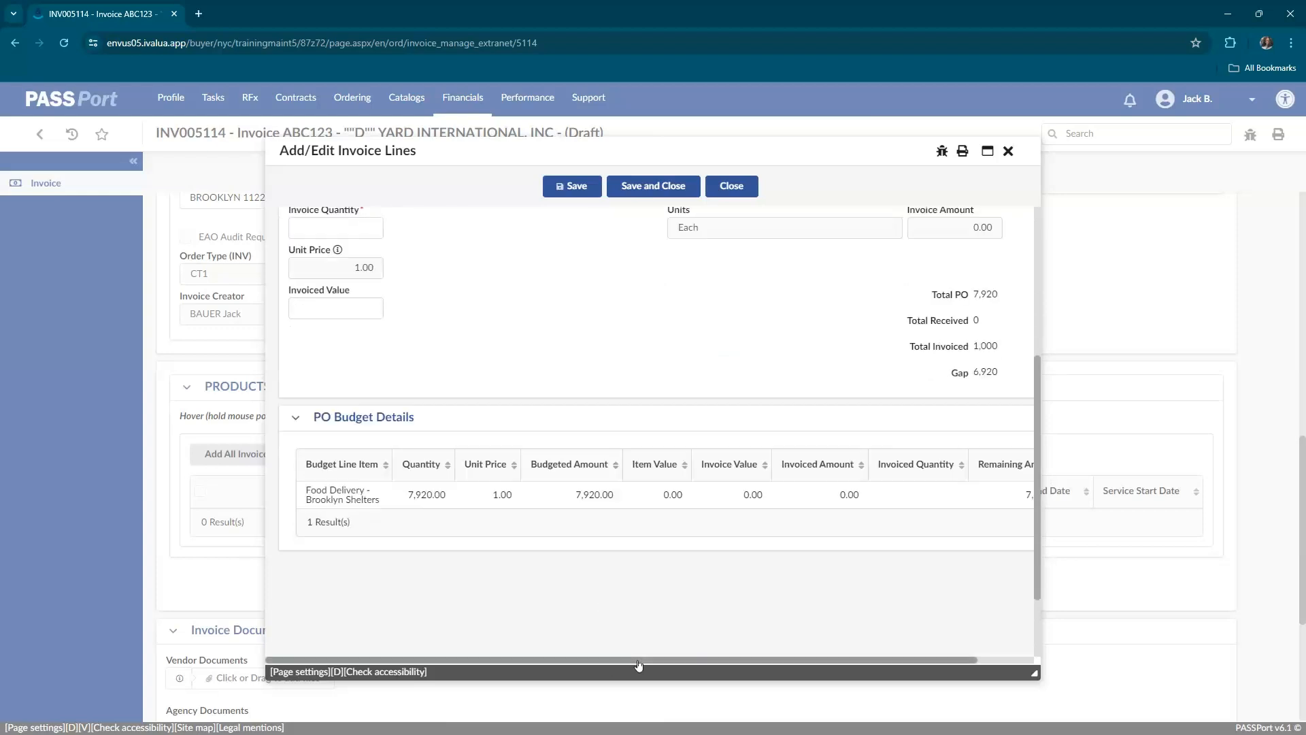
left_click_drag(638, 665, 695, 664)
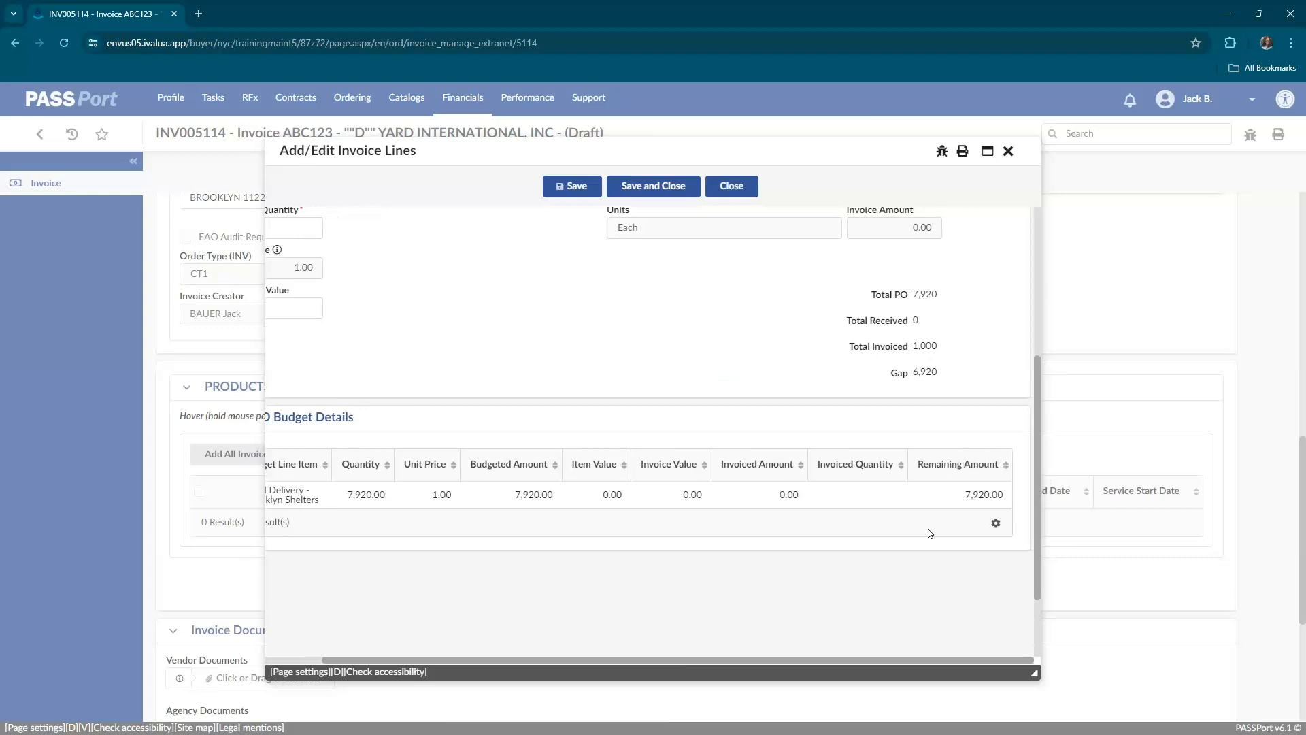
left_click_drag(769, 662, 712, 662)
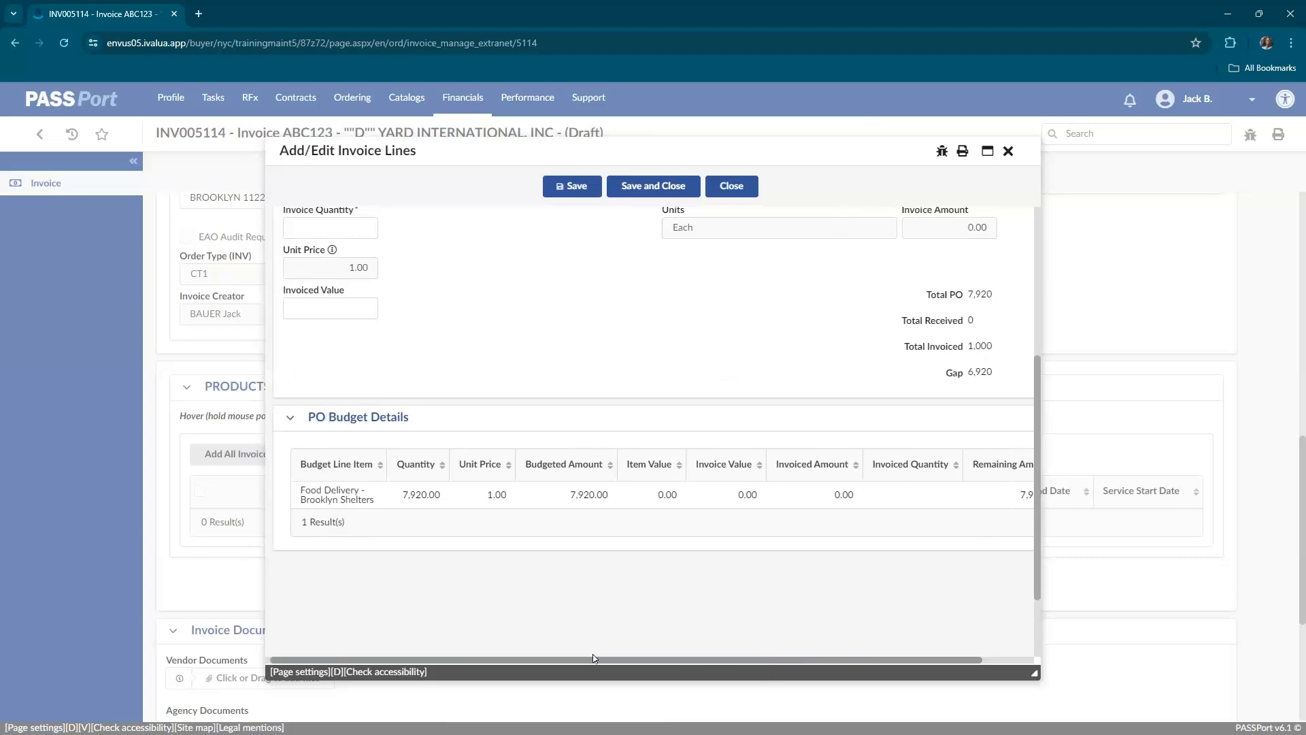
scroll(368, 300, "up", 1)
left_click(357, 300)
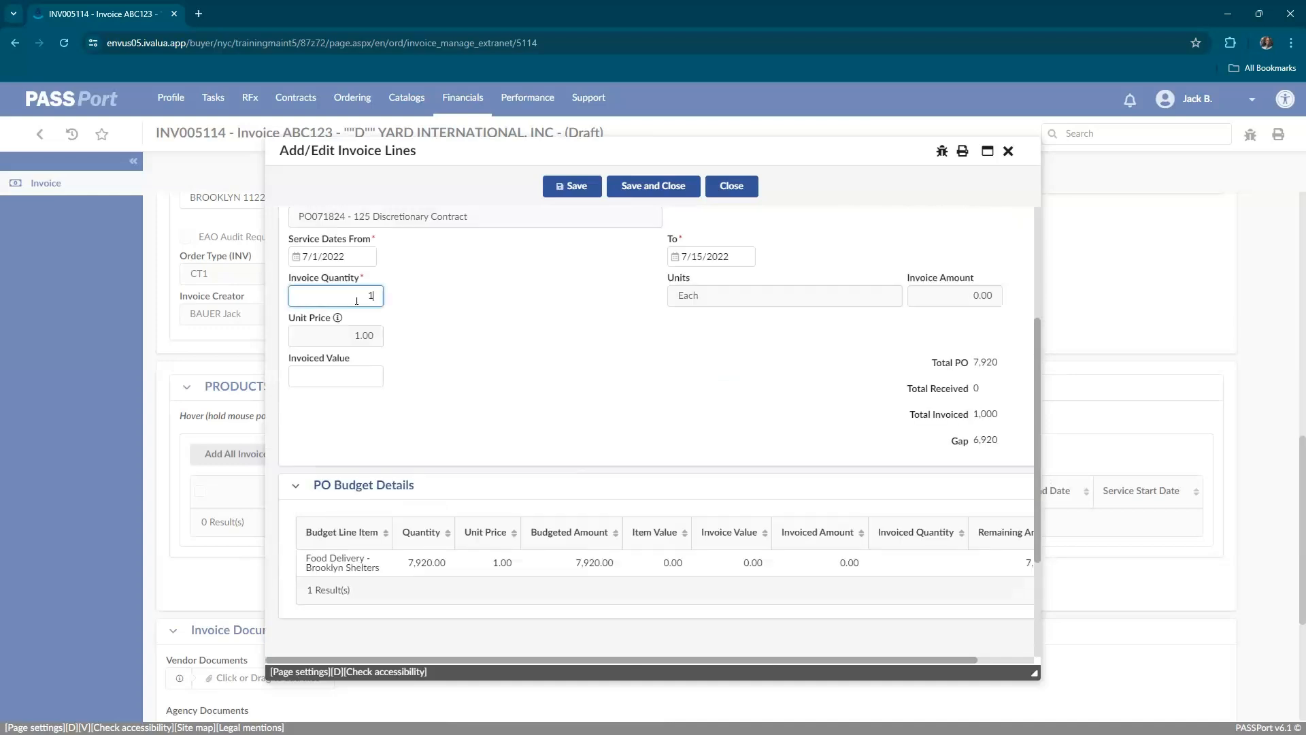
type("1000")
left_click(414, 327)
left_click(653, 186)
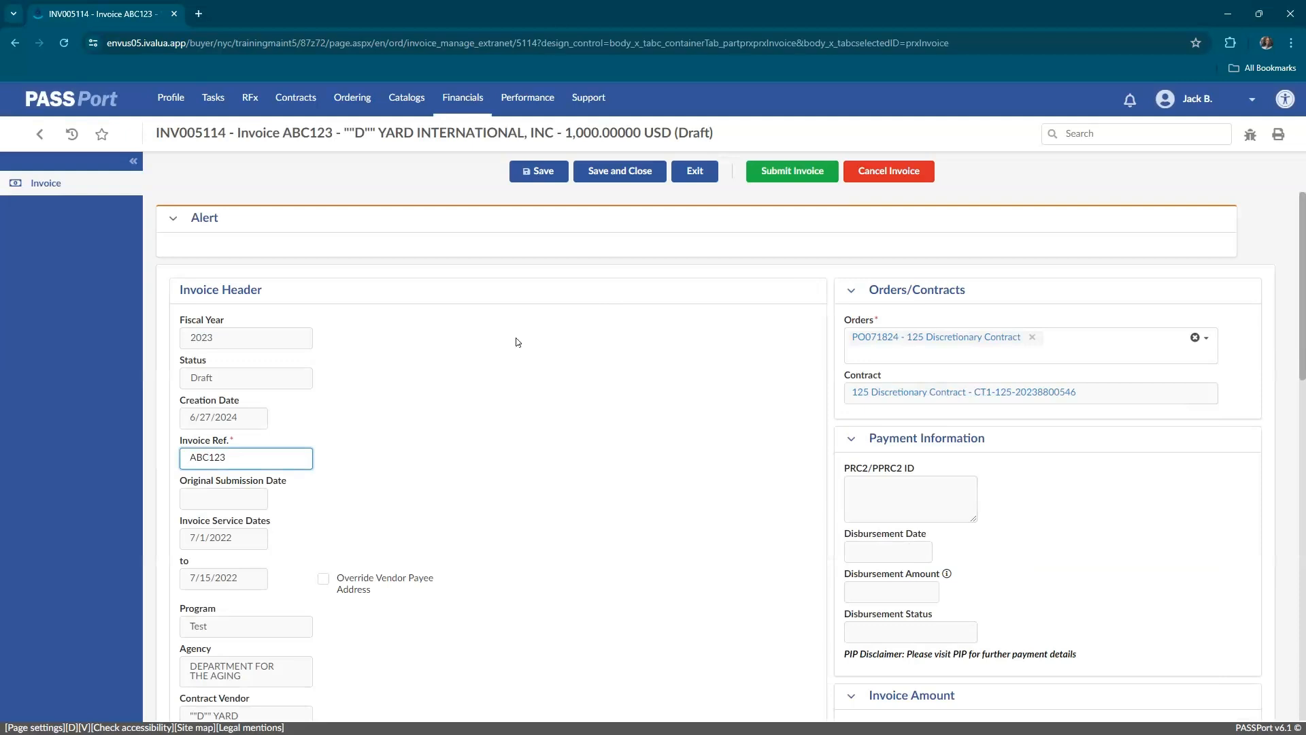
Review the draft invoice's header, Products / Services line and documents sections, then submit the invoice and accept the expenditure certification.
scroll(494, 346, "down", 1)
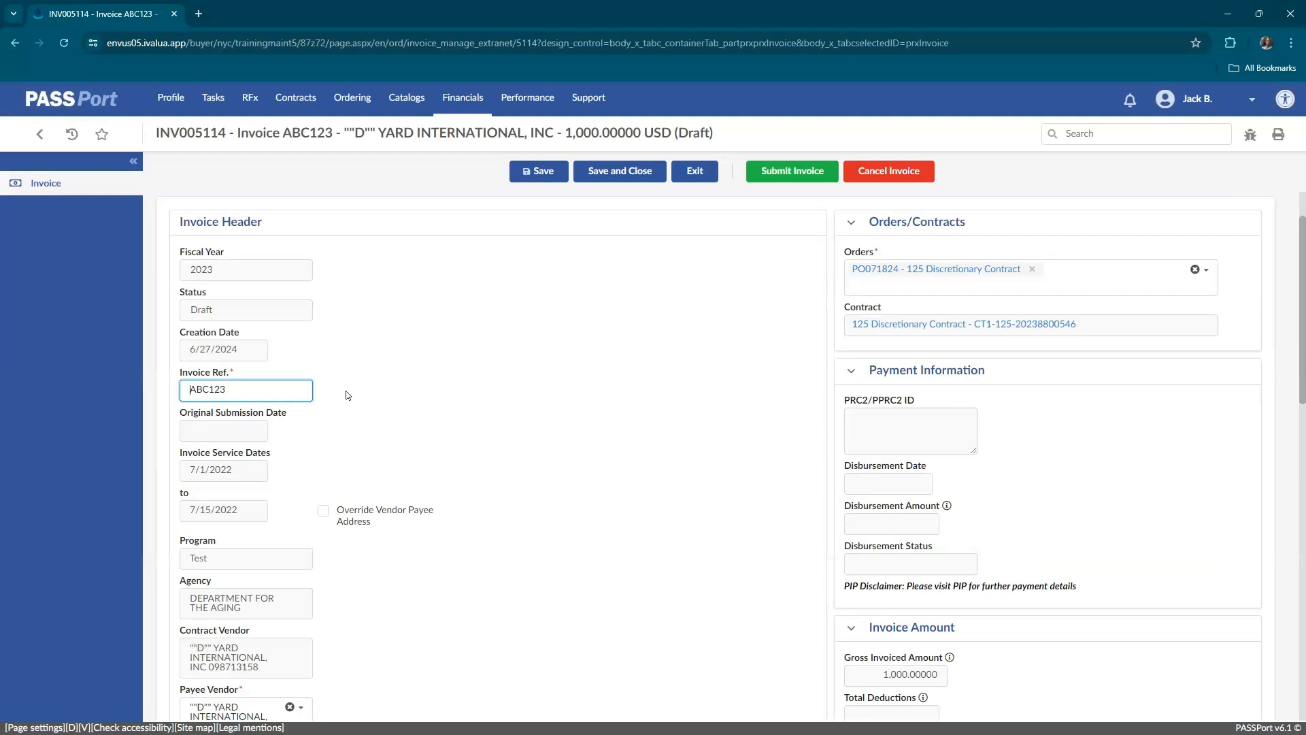
scroll(345, 395, "down", 5)
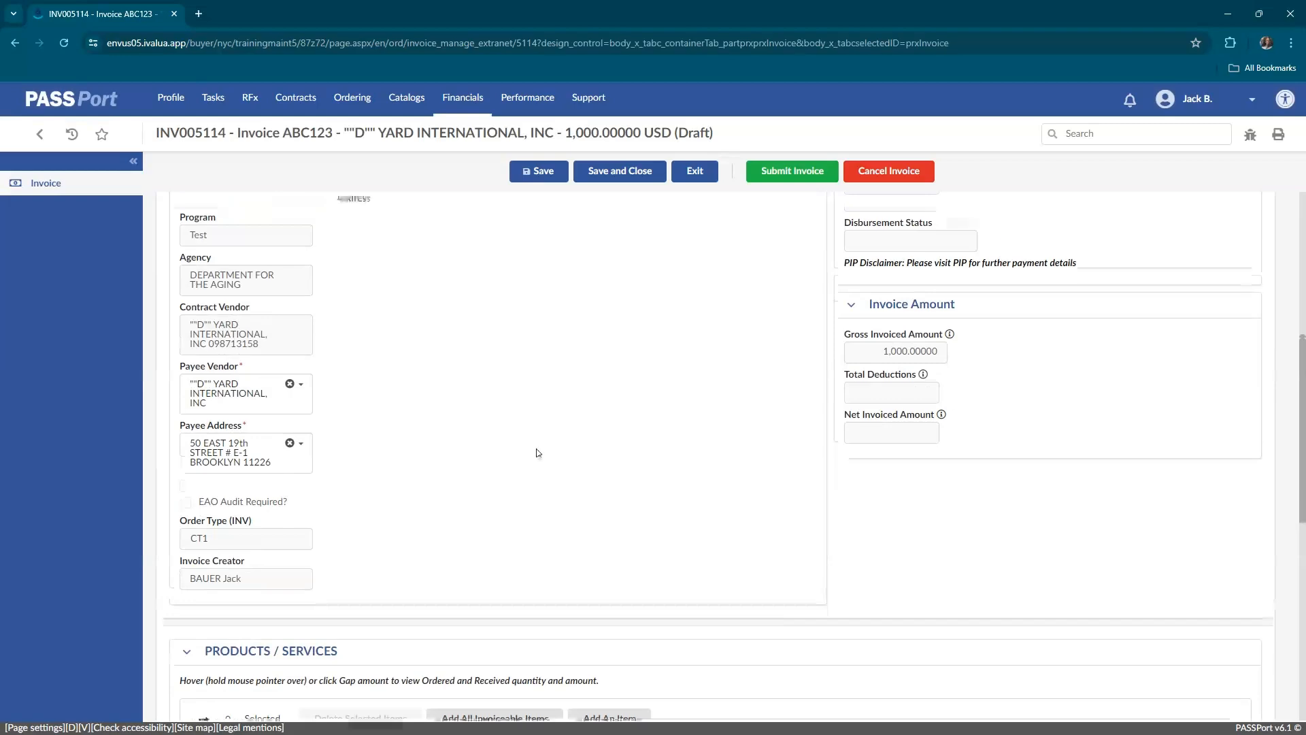
scroll(659, 429, "up", 6)
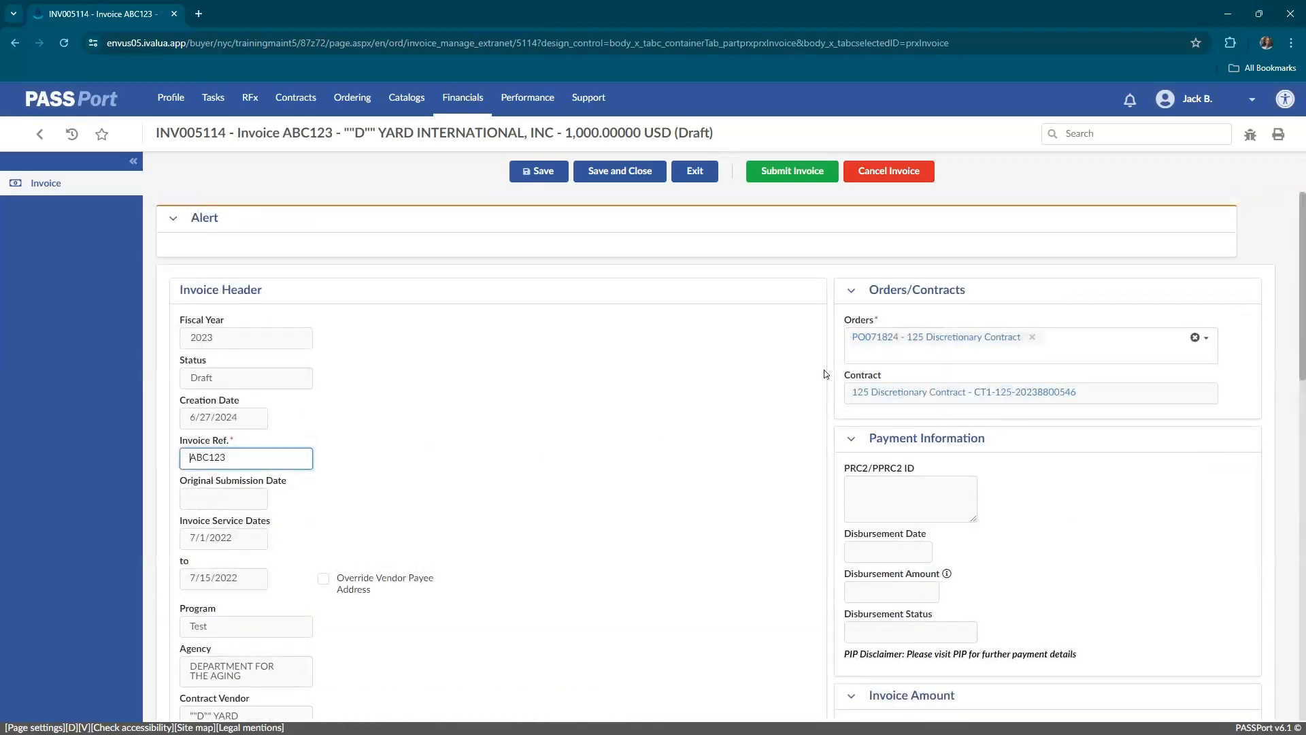
scroll(674, 330, "down", 9)
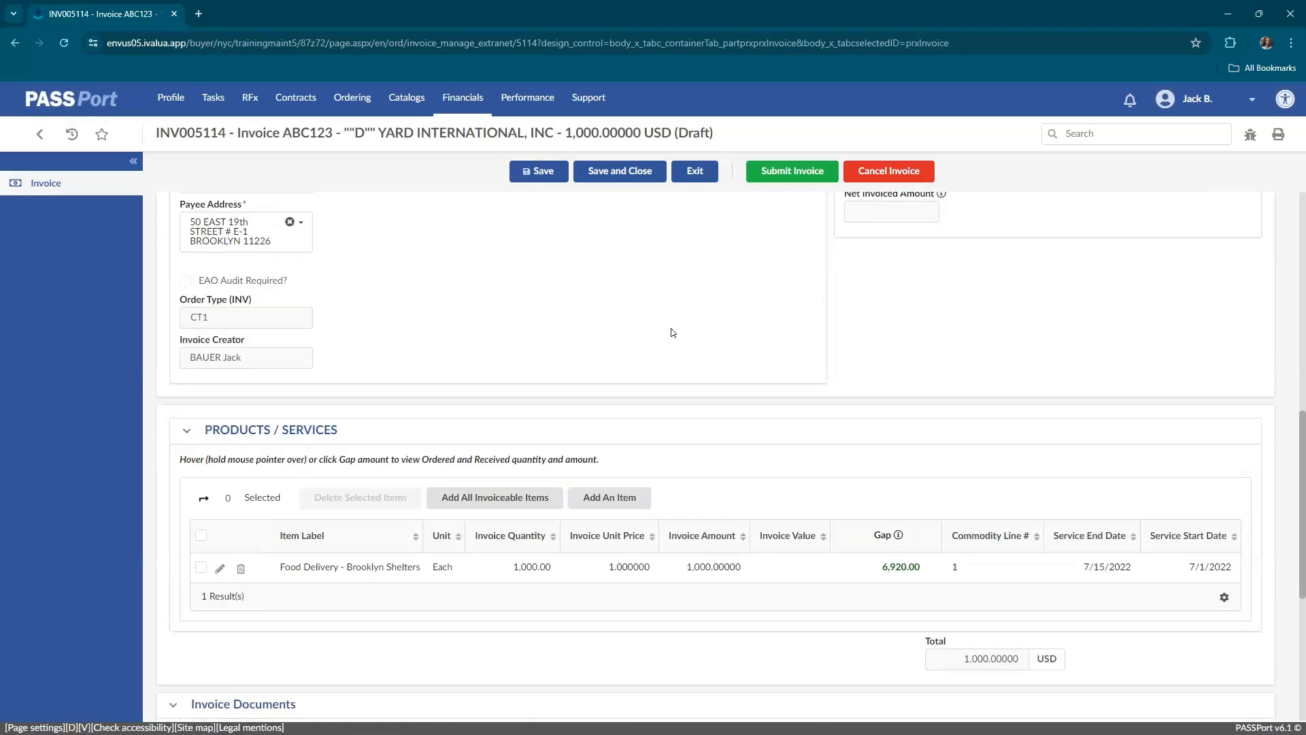
scroll(673, 332, "down", 5)
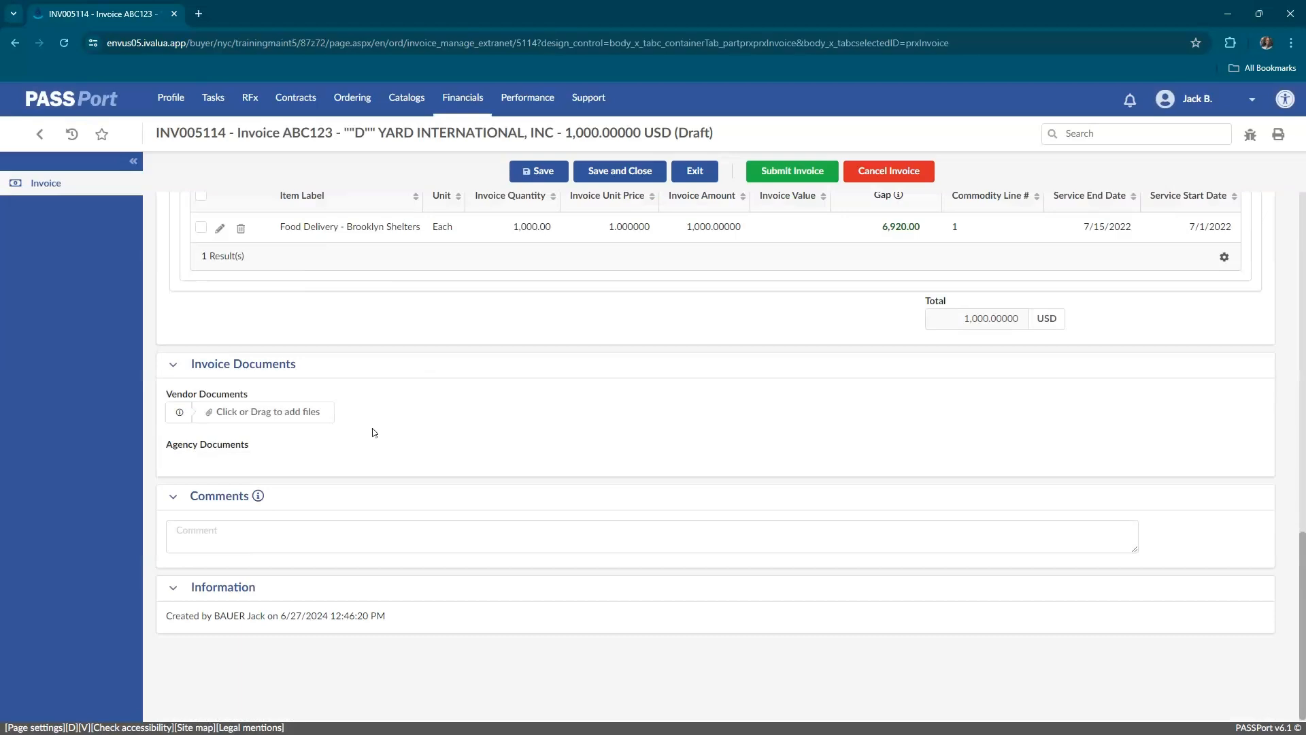
scroll(372, 432, "up", 10)
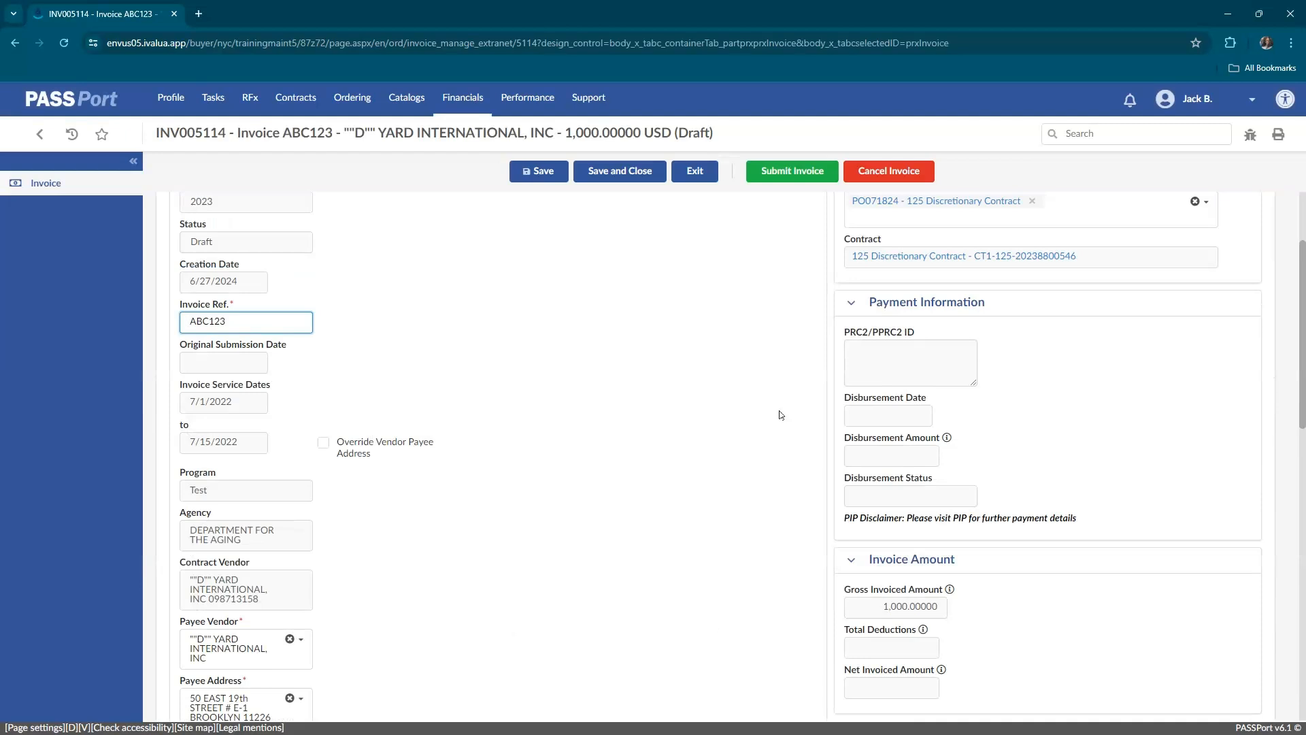
left_click(783, 181)
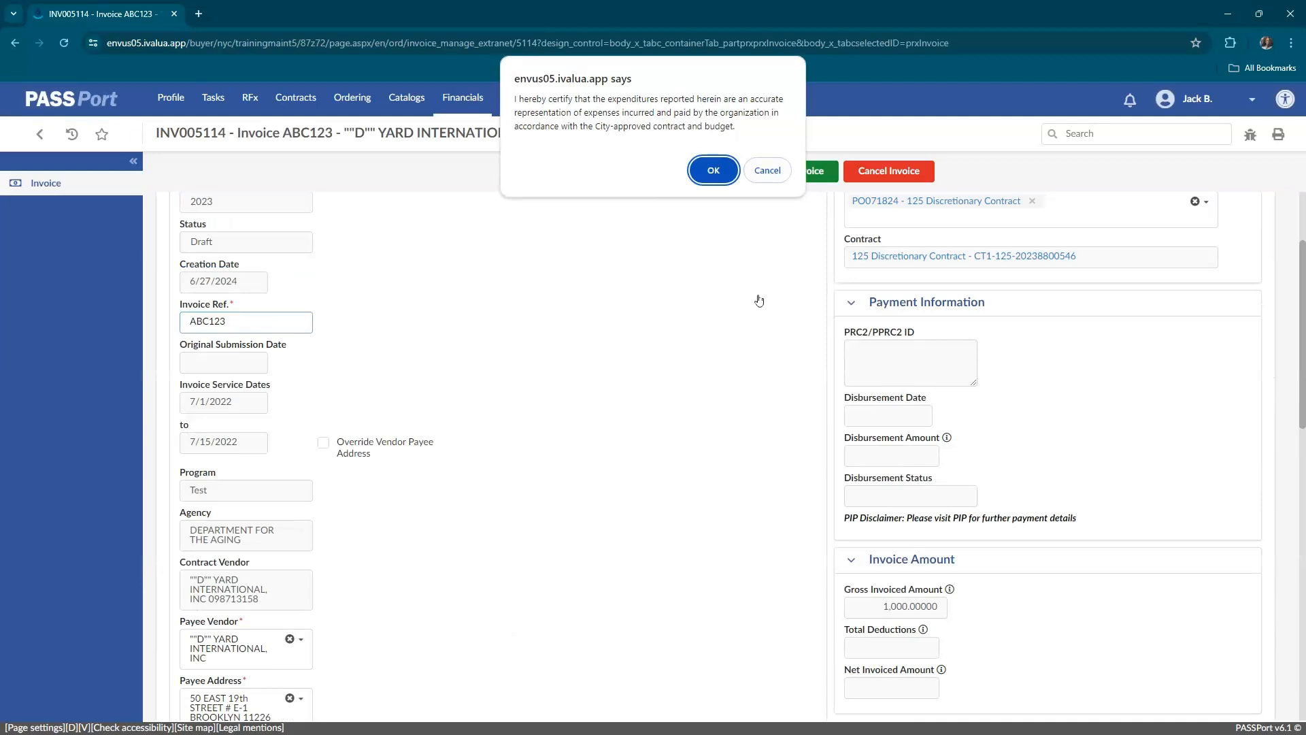
left_click(712, 171)
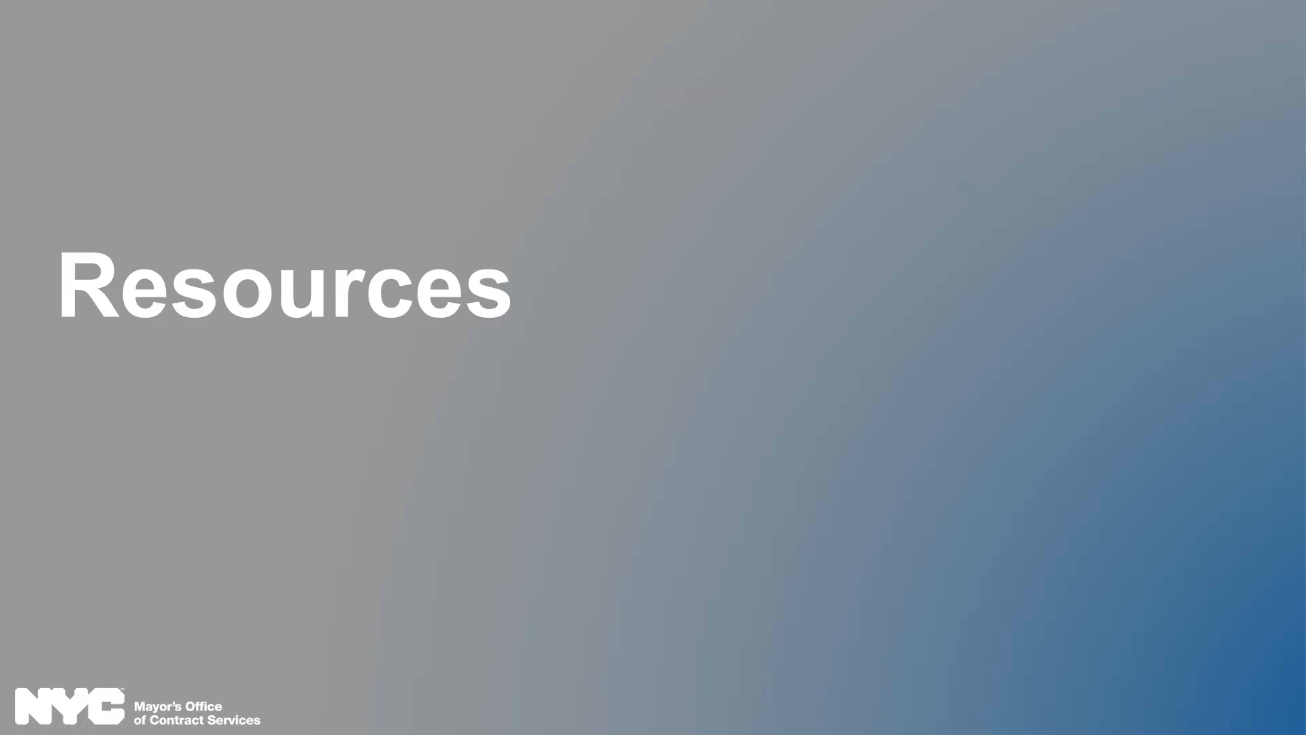
key("Right")
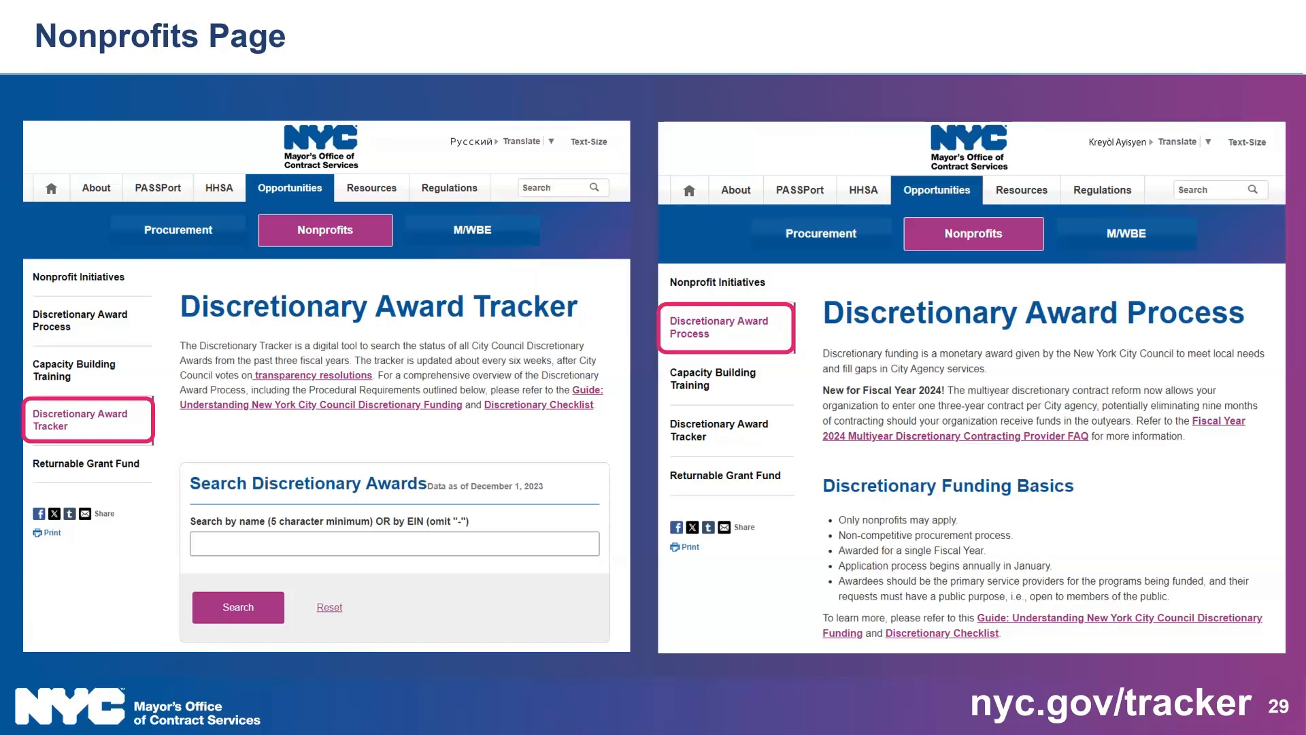
key("Right")
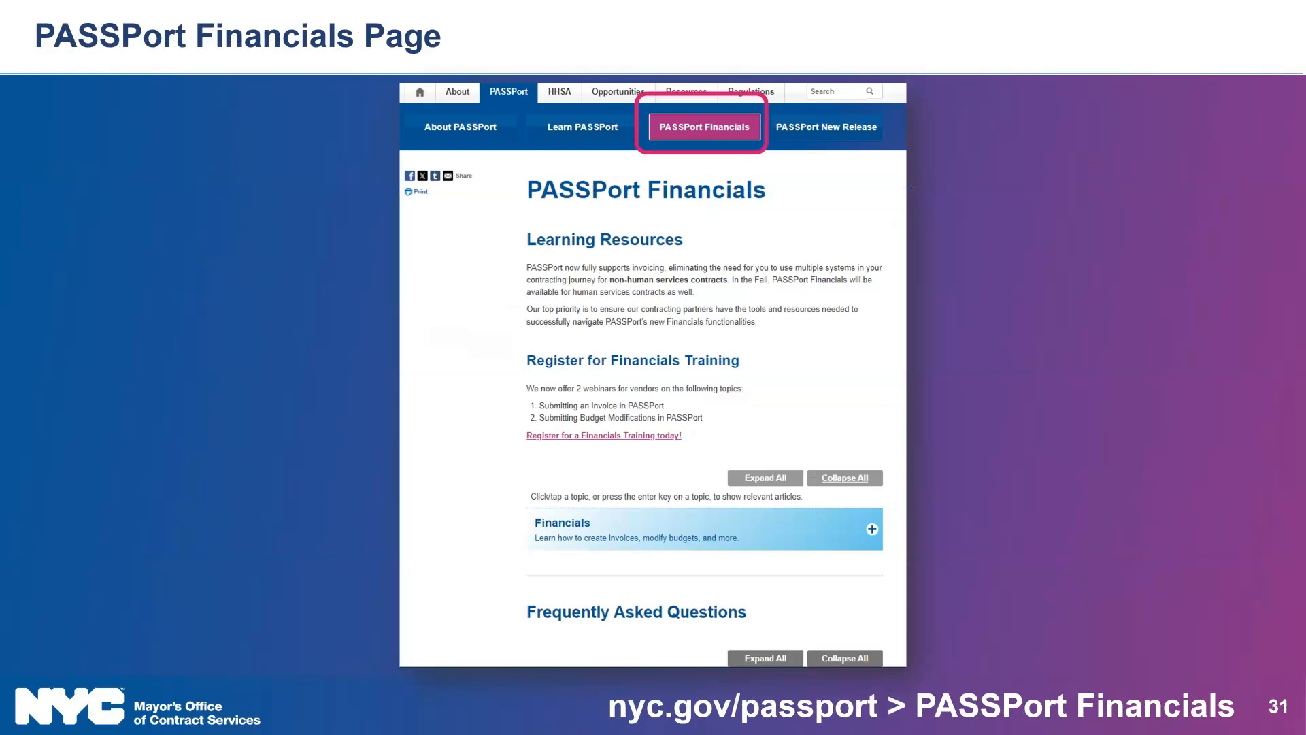
key("Right")
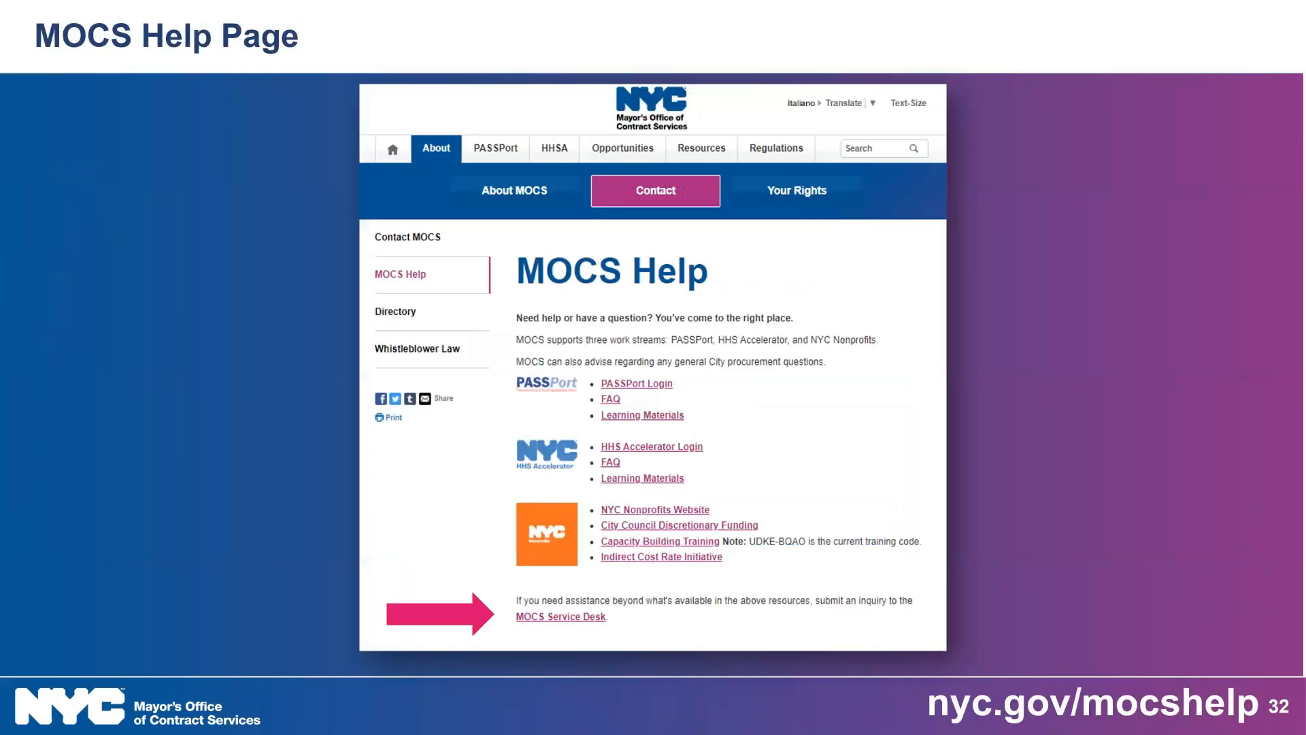